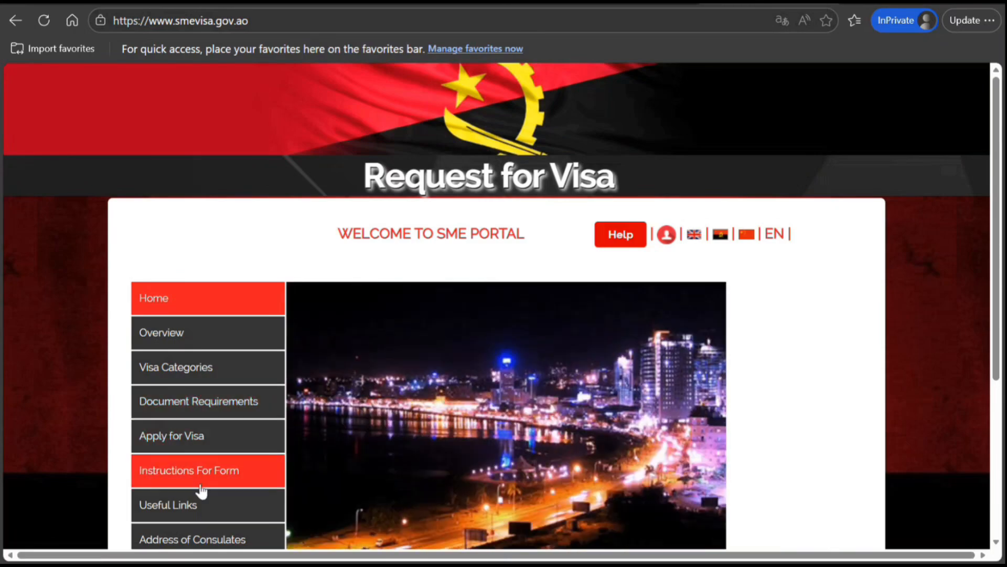
# Open the Instructions For Form section and read the application prerequisites
pyautogui.click(218, 443)
pyautogui.click(193, 481)
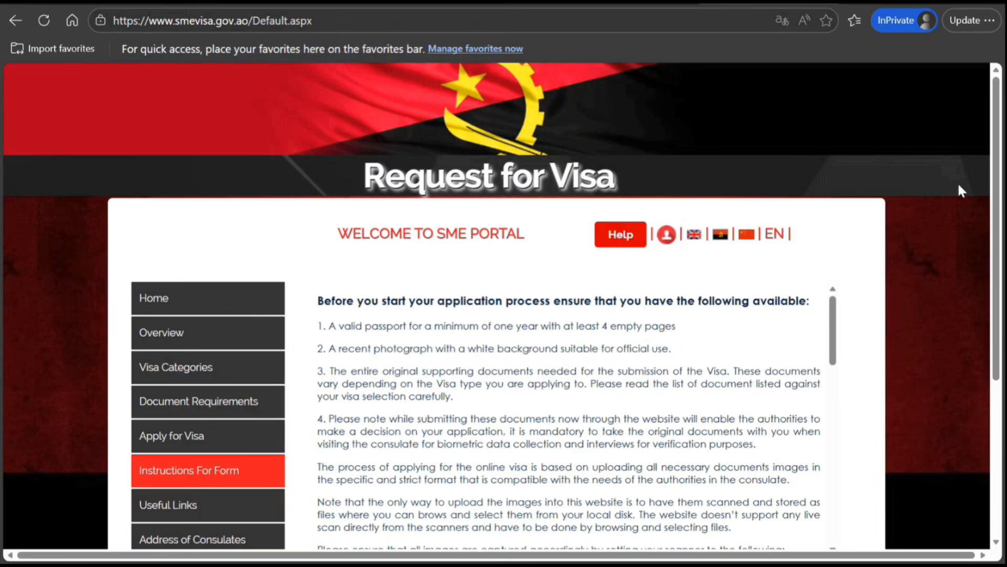
pyautogui.scroll(-1, 998, 199)
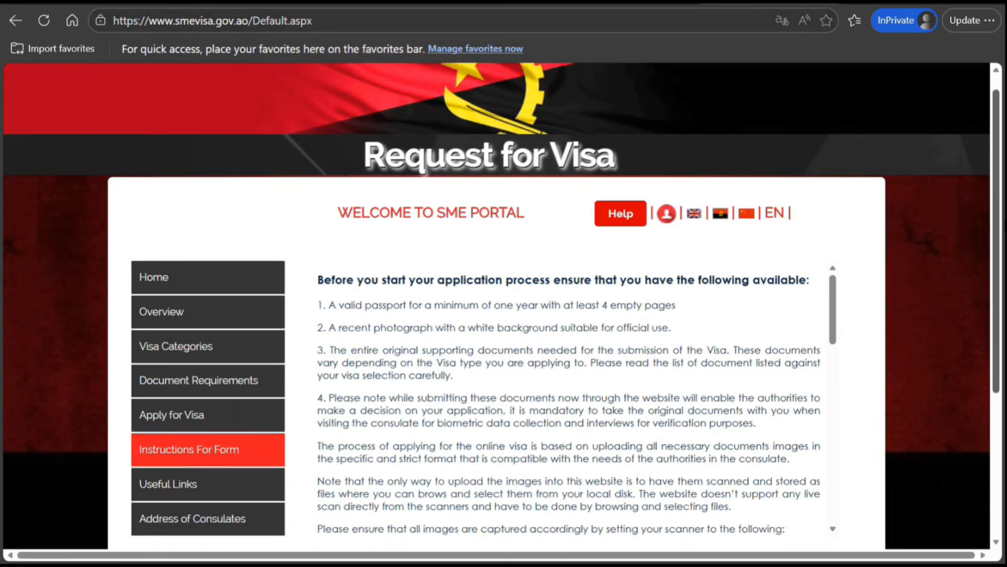
pyautogui.scroll(-1, 990, 219)
# Open the Overview section and read about the Migration and Foreigners Service
pyautogui.click(206, 305)
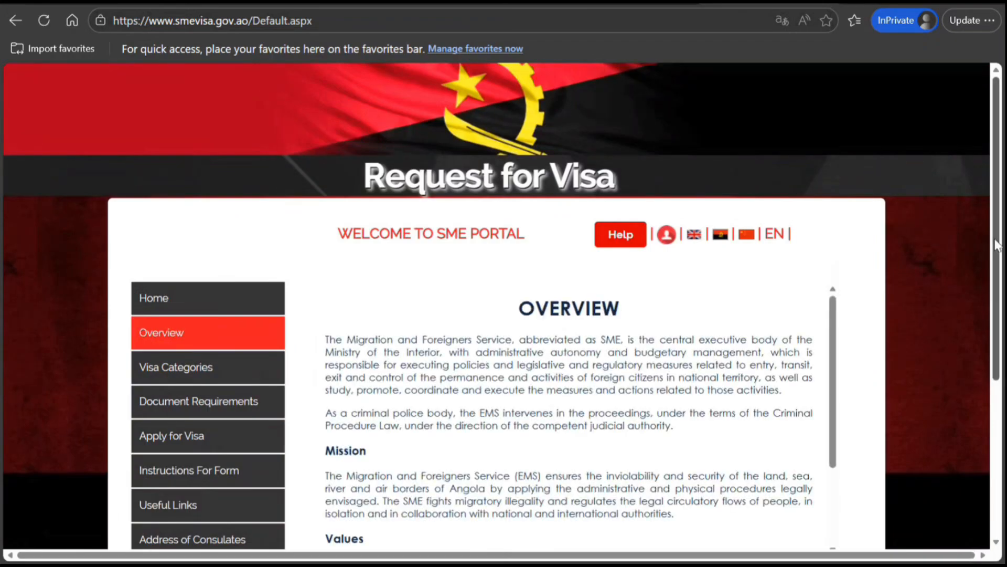
pyautogui.moveTo(997, 245); pyautogui.dragTo(1002, 263)
pyautogui.scroll(-3, 1001, 262)
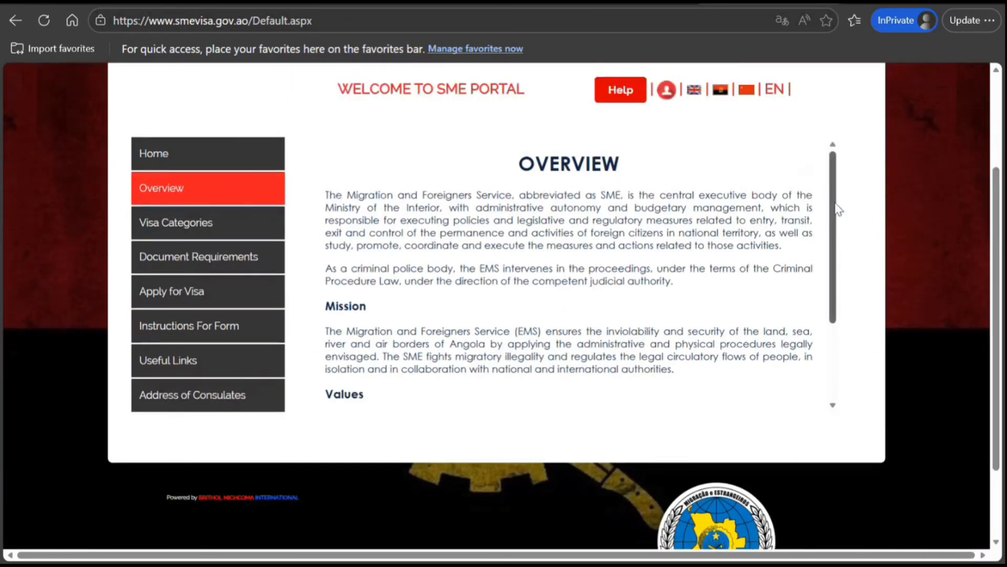
pyautogui.scroll(-3, 841, 223)
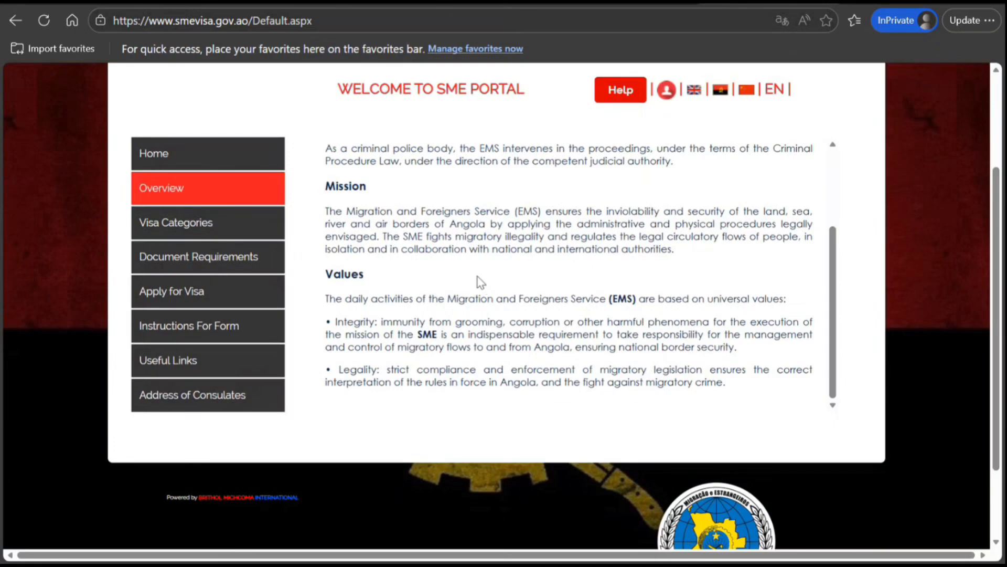
# Start a new visa application from the Apply for Visa section
pyautogui.click(233, 301)
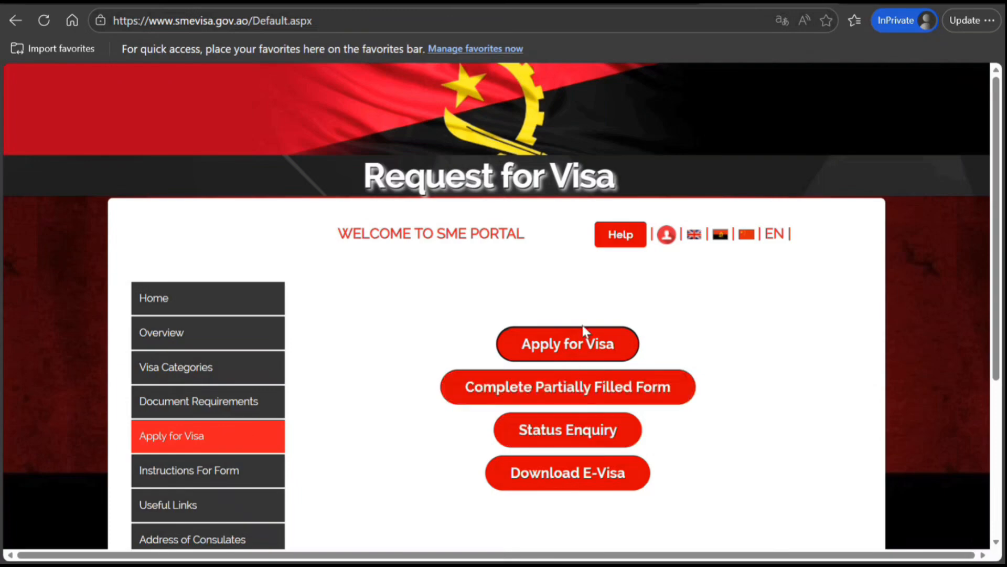
pyautogui.click(574, 345)
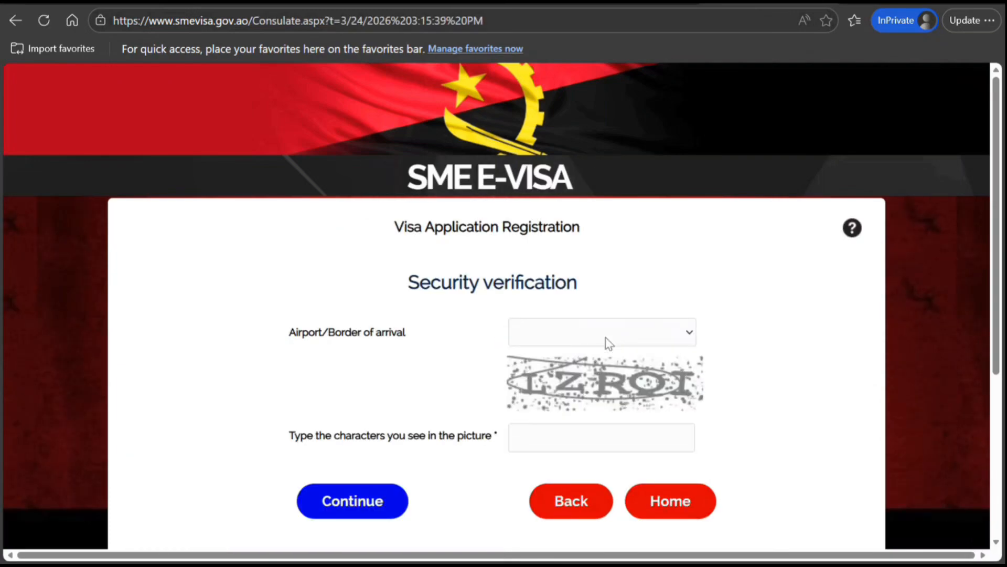
# Select Aeroporto Internacional Dr. Agostinho Neto as the arrival airport, enter the picture's security code and continue
pyautogui.click(610, 104)
pyautogui.click(567, 435)
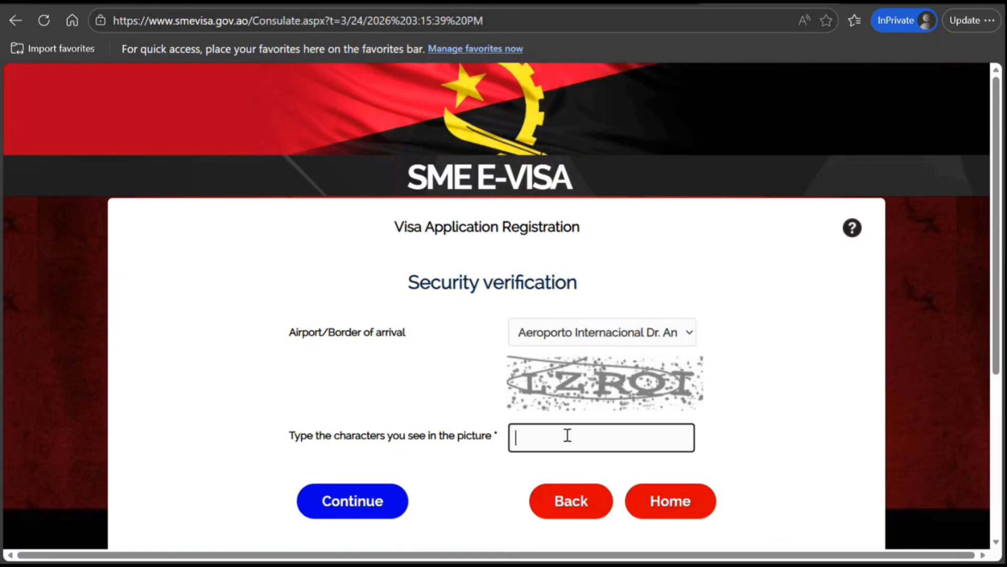
pyautogui.write('LZROI')
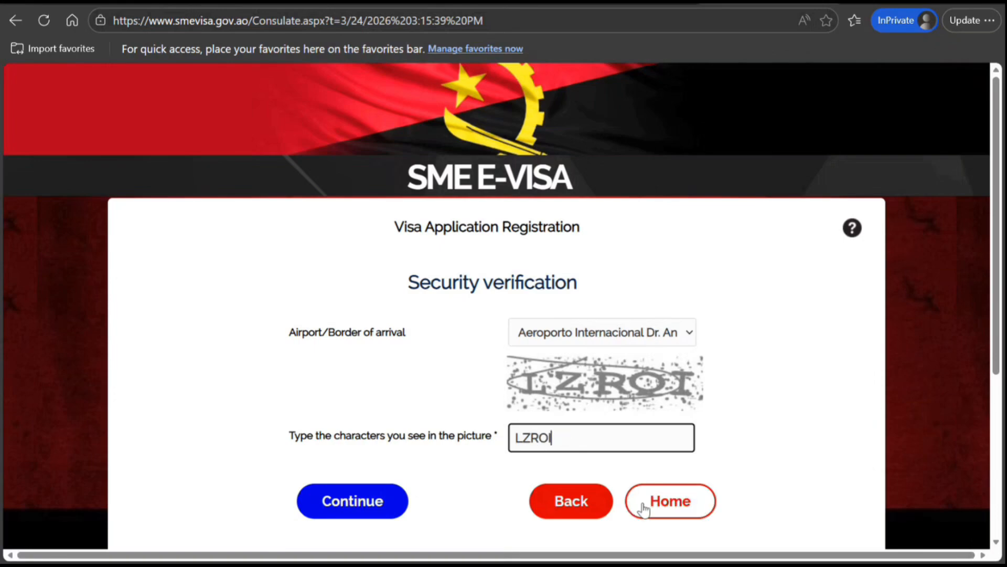
pyautogui.click(326, 502)
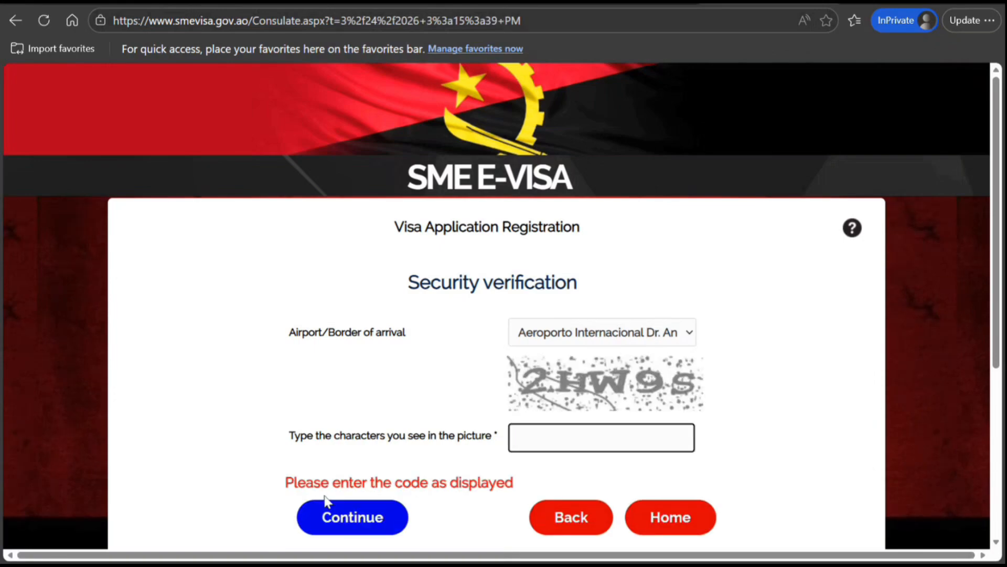
# Enter the newly shown security code and continue the registration
pyautogui.write('2HW9S')
pyautogui.click(355, 519)
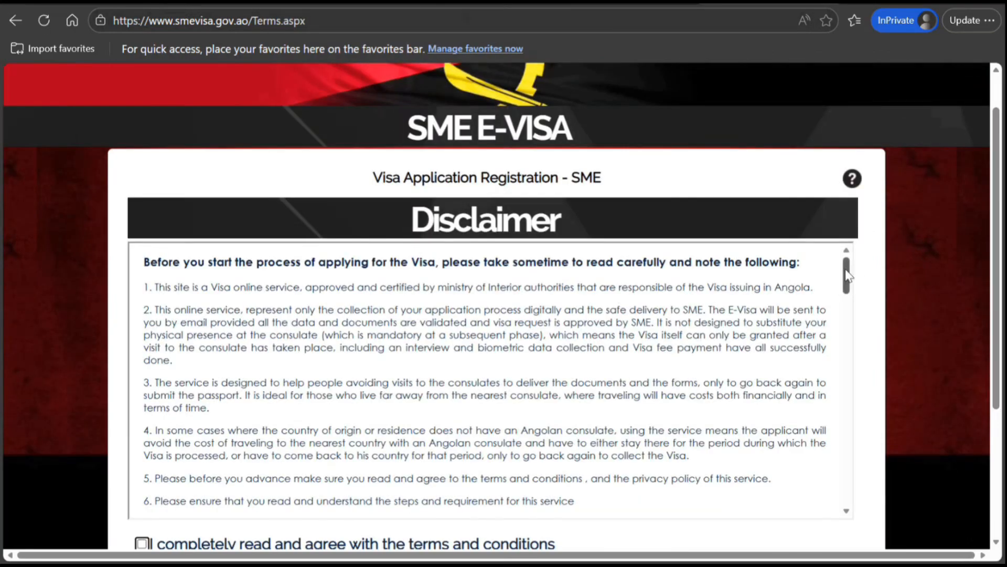
# Scroll through the disclaimer, agree to the terms and conditions, and accept
pyautogui.moveTo(847, 274); pyautogui.dragTo(847, 486)
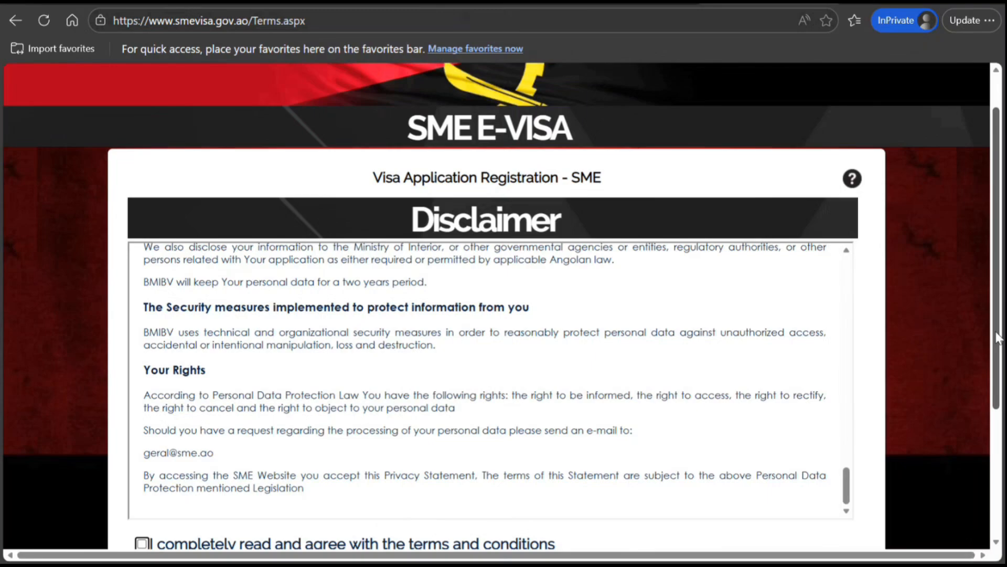
pyautogui.scroll(-4, 998, 338)
pyautogui.click(143, 340)
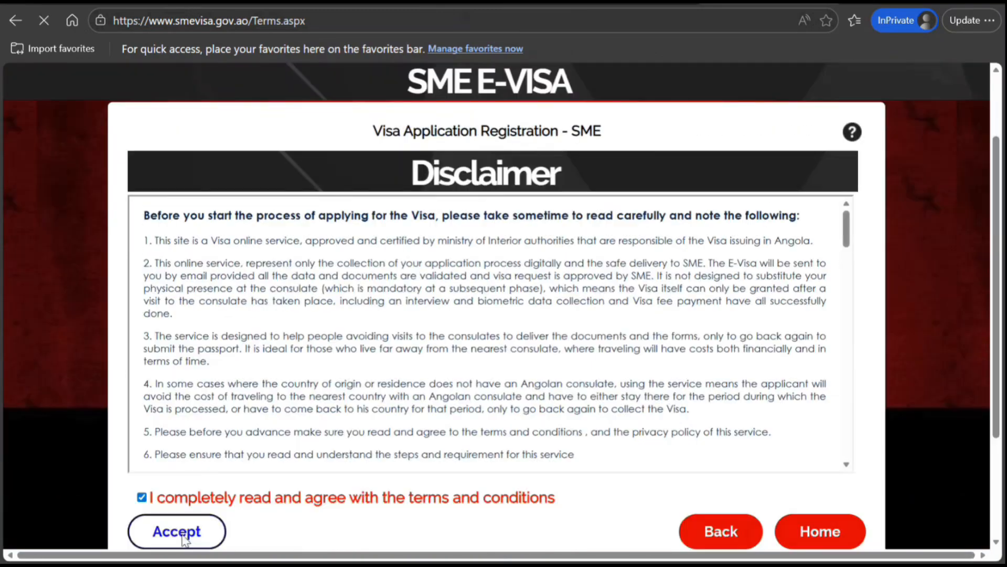
pyautogui.click(176, 531)
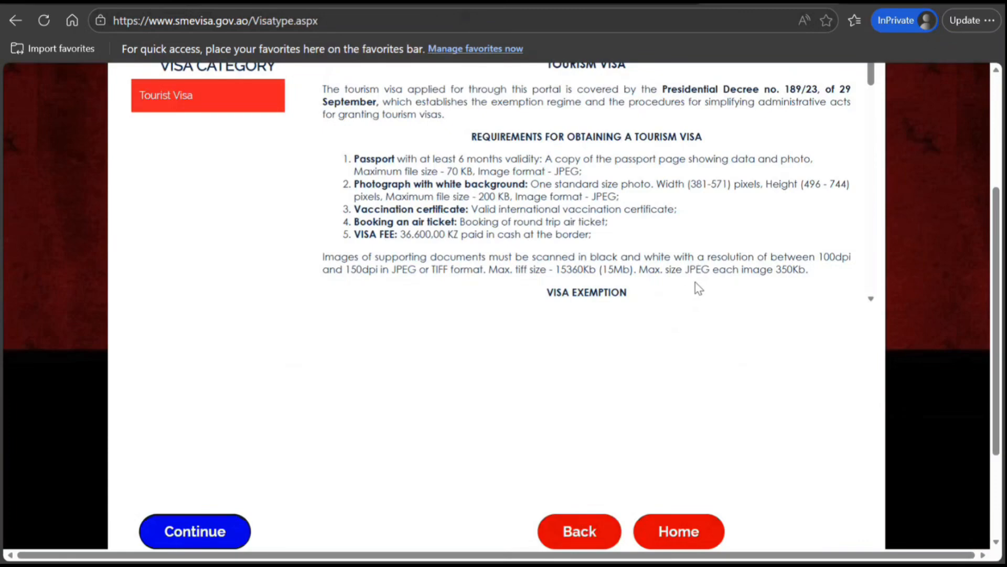
# Read the tourism visa requirements, highlighting the photograph and visa fee details
pyautogui.scroll(2, 1003, 217)
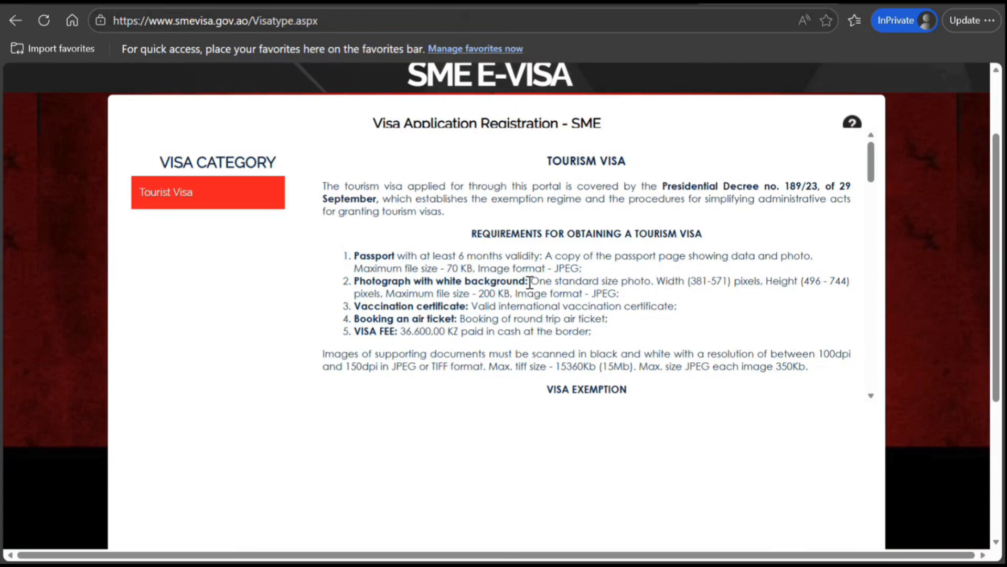
pyautogui.moveTo(530, 281); pyautogui.dragTo(571, 296)
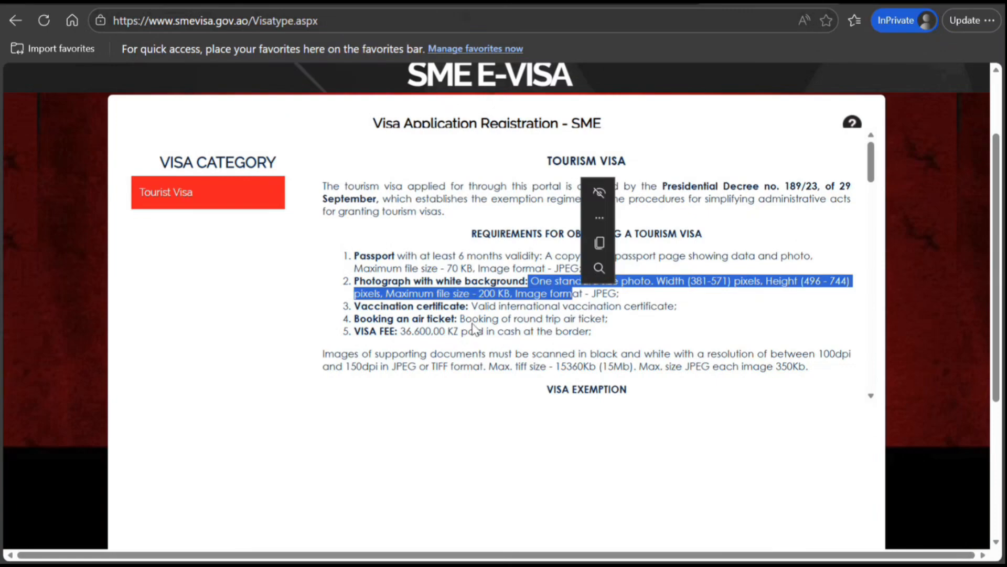
pyautogui.moveTo(472, 319); pyautogui.dragTo(512, 319)
pyautogui.moveTo(434, 331); pyautogui.dragTo(469, 339)
pyautogui.click(511, 346)
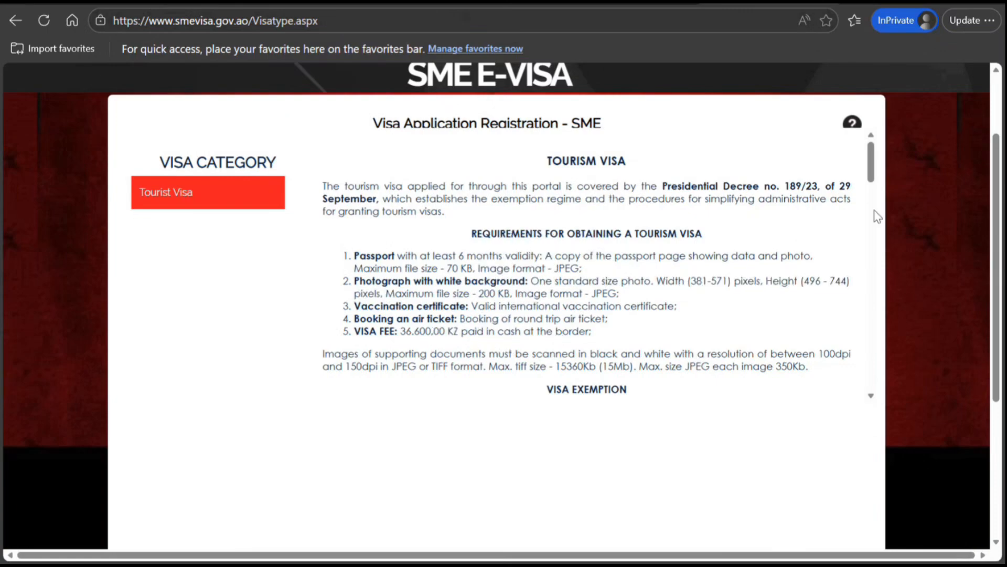
# Review the visa exemption country list, select Tourist Visa and continue
pyautogui.moveTo(868, 165); pyautogui.dragTo(904, 365)
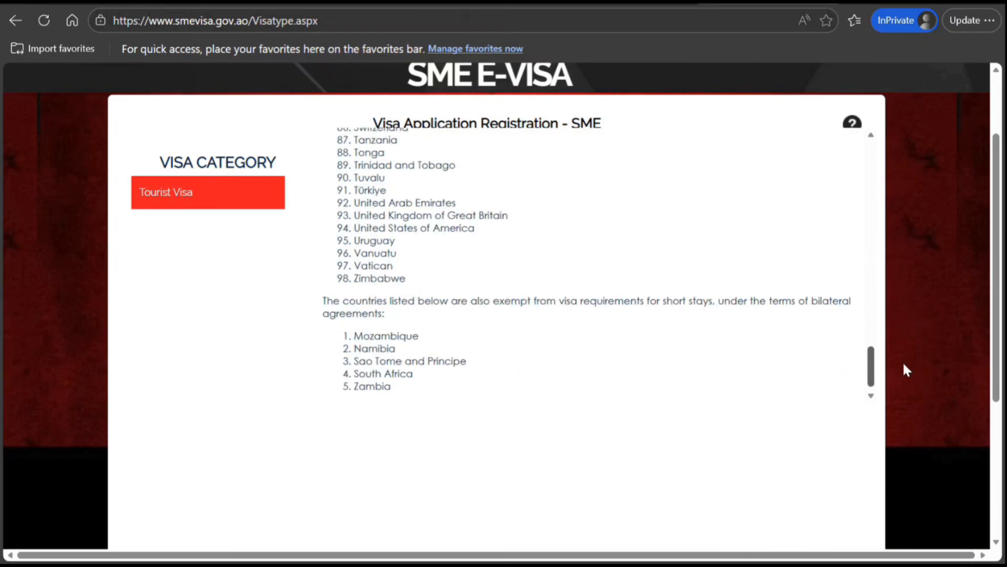
pyautogui.moveTo(904, 369); pyautogui.dragTo(886, 195)
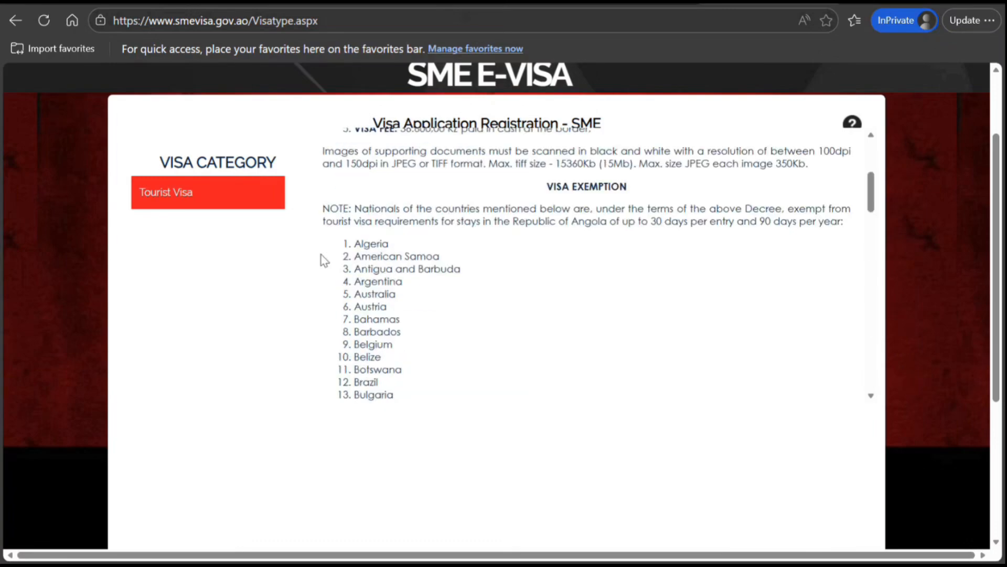
pyautogui.click(171, 198)
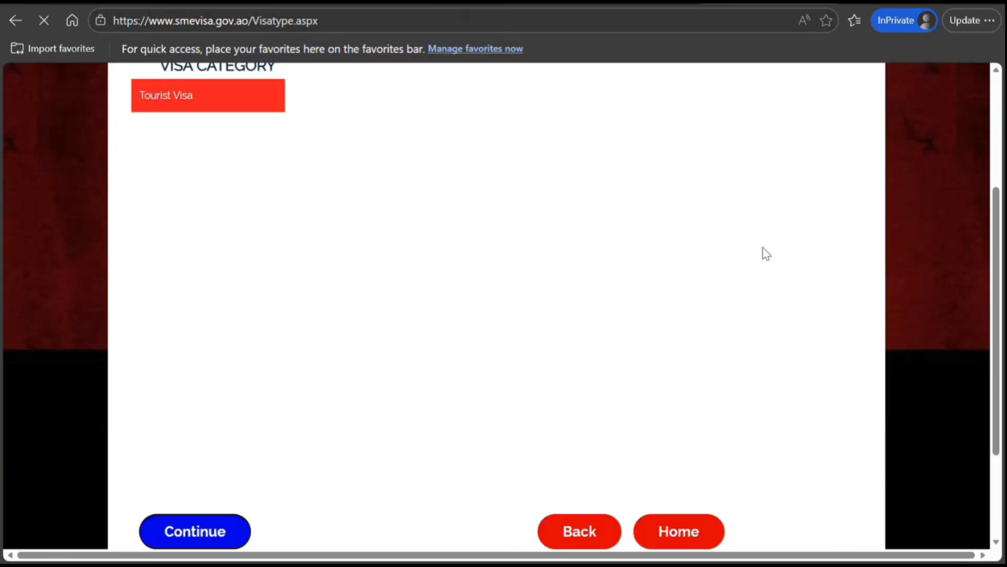
pyautogui.click(189, 532)
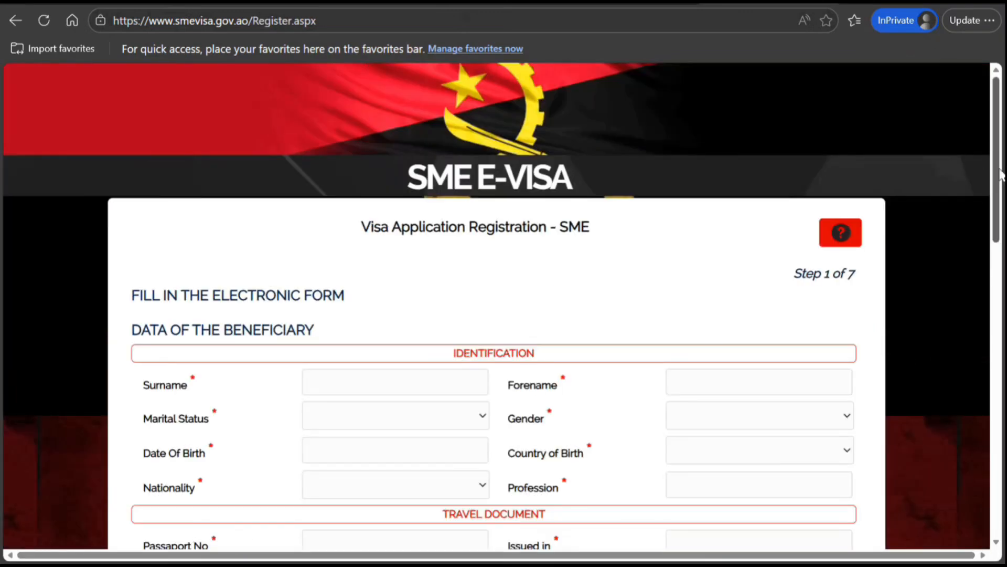
# Scroll through the registration form to review all its required fields
pyautogui.scroll(-8, 996, 173)
pyautogui.scroll(-9, 1005, 504)
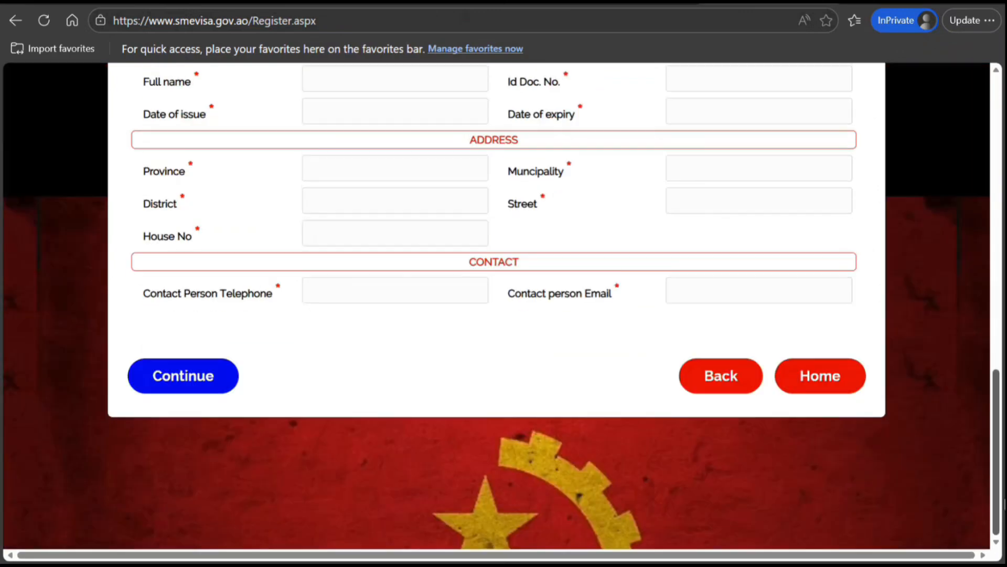
pyautogui.scroll(15, 917, 142)
pyautogui.scroll(-2, 934, 206)
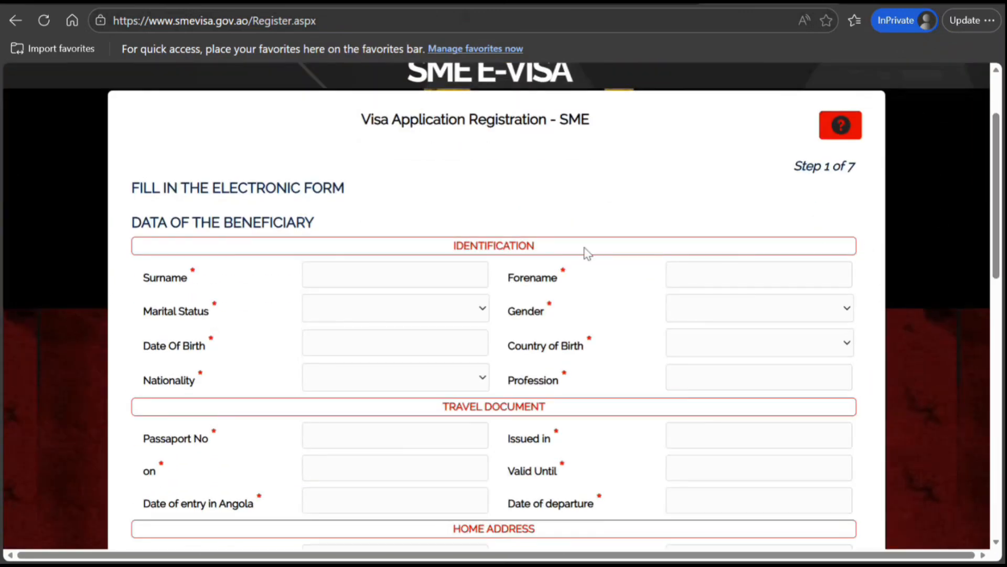
# Enter the applicant's surname and forename in the identification section
pyautogui.click(413, 271)
pyautogui.write('SMITH')
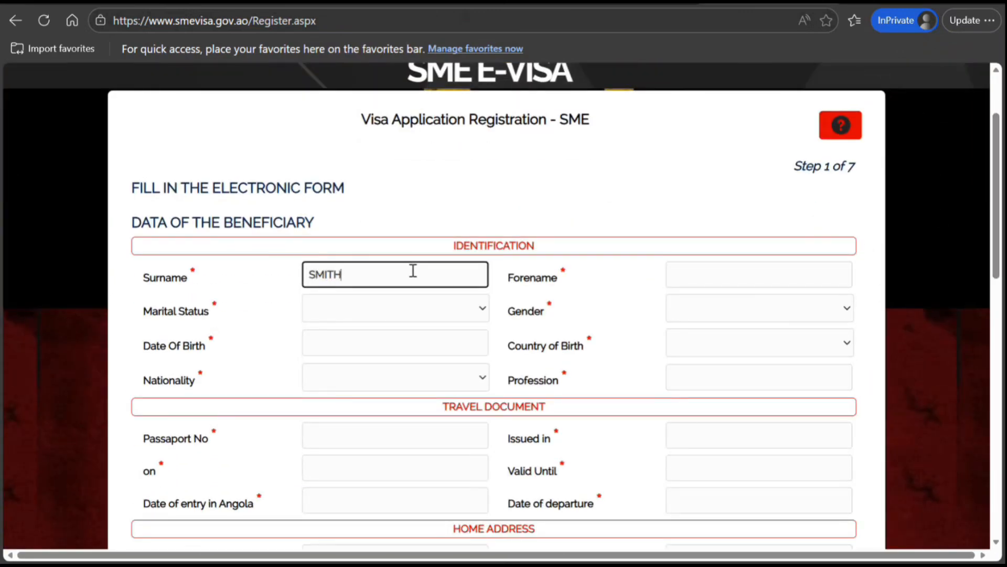
pyautogui.press('Tab')
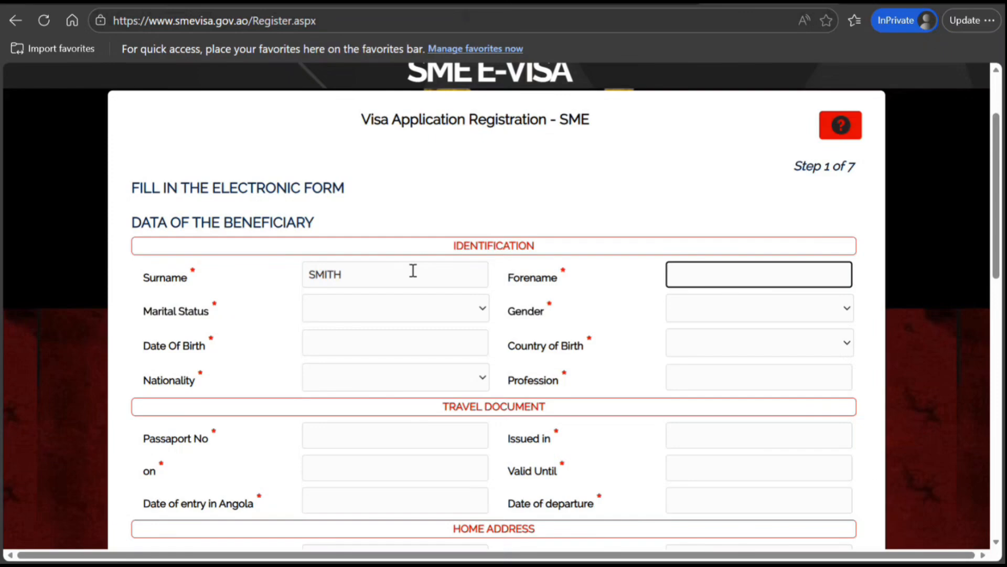
pyautogui.write('JOHN')
pyautogui.press('Tab')
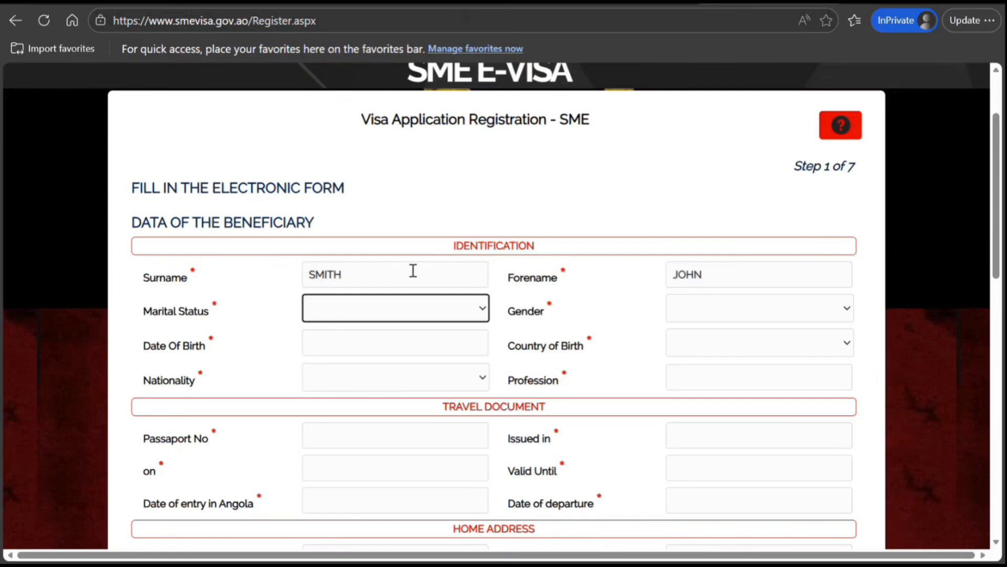
# Set the marital status to Single and the gender to Male
pyautogui.press('Down')
pyautogui.press('Down')
pyautogui.press('Down')
pyautogui.press('Tab')
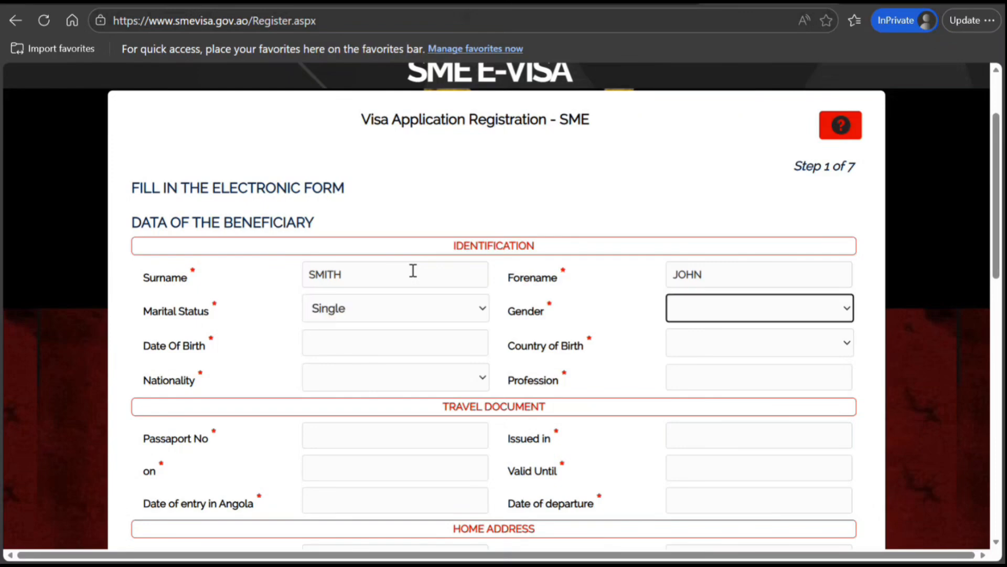
pyautogui.press('Down')
# Pick the applicant's date of birth from the calendar
pyautogui.click(324, 349)
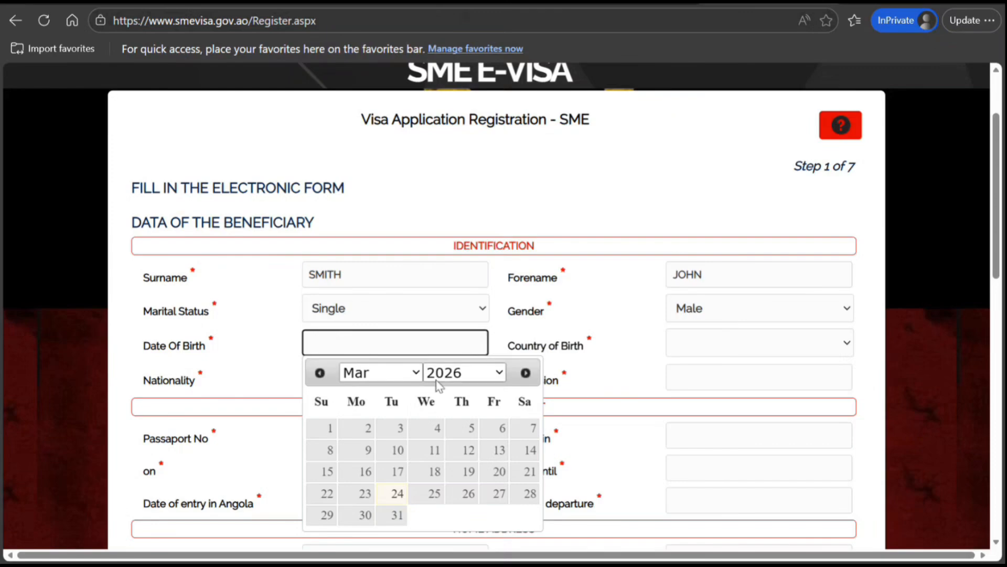
pyautogui.click(444, 379)
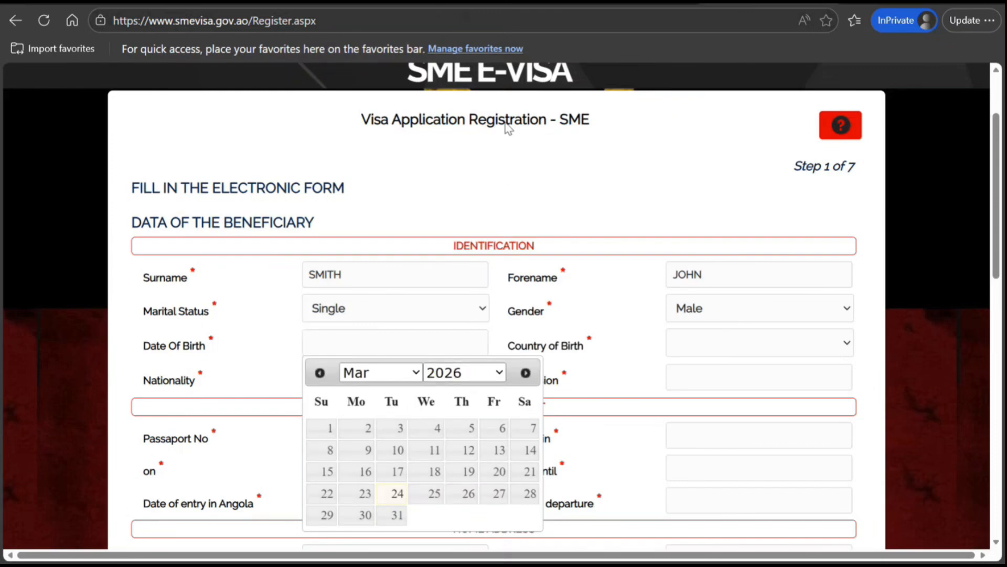
pyautogui.click(480, 179)
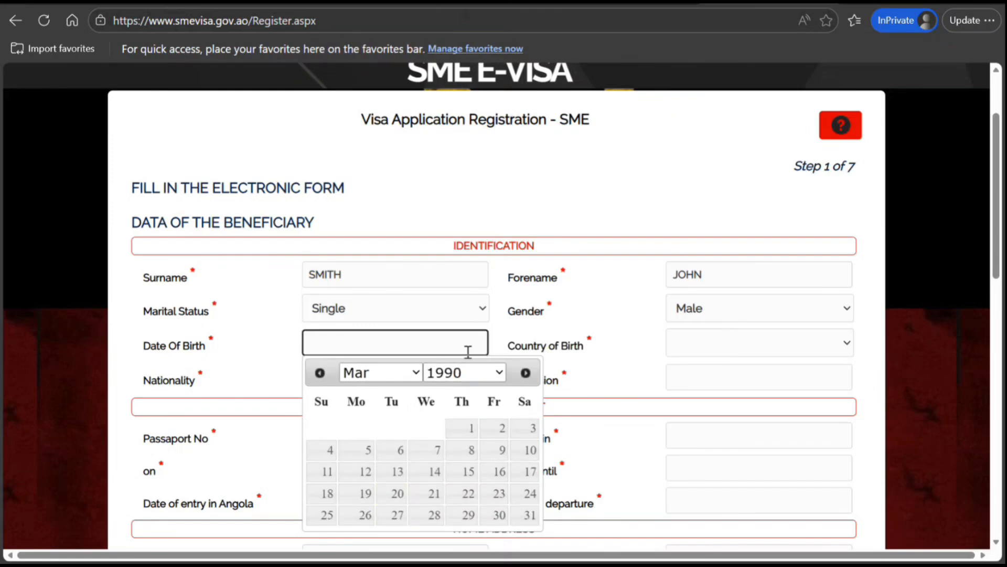
pyautogui.click(464, 428)
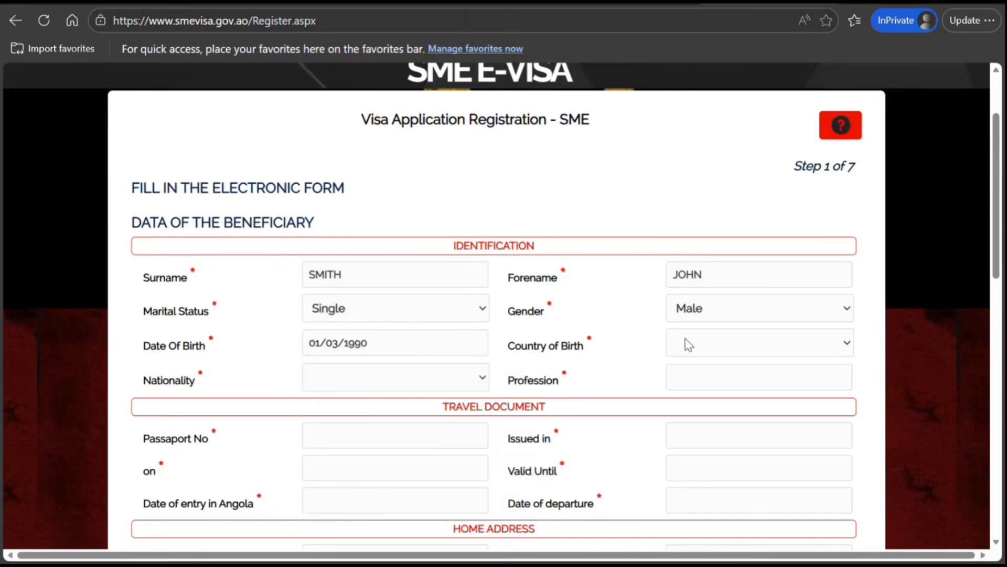
# Set both the country of birth and the nationality to India
pyautogui.write('in')
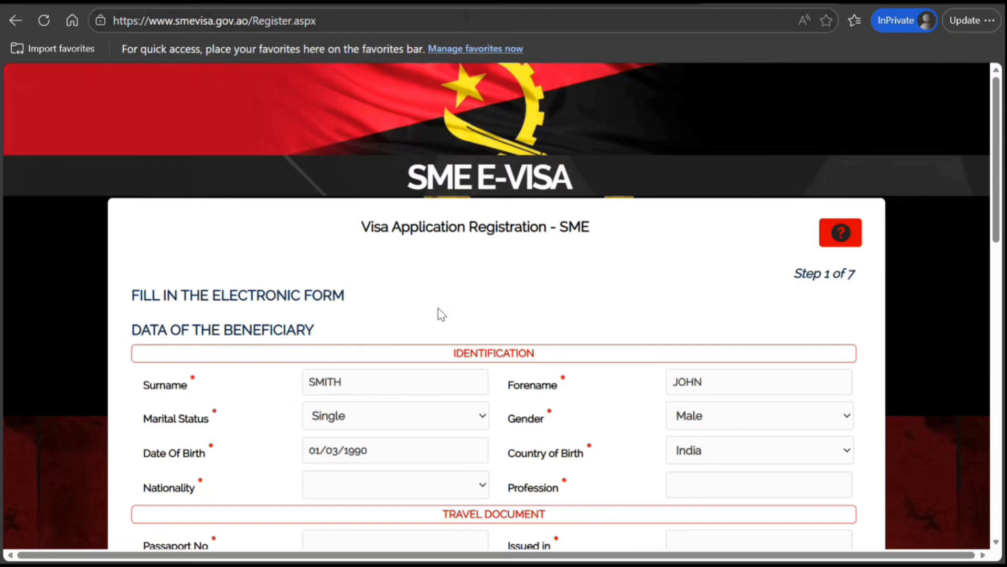
pyautogui.click(401, 486)
pyautogui.write('in')
# Enter IT CONSULTANT as the profession
pyautogui.click(685, 485)
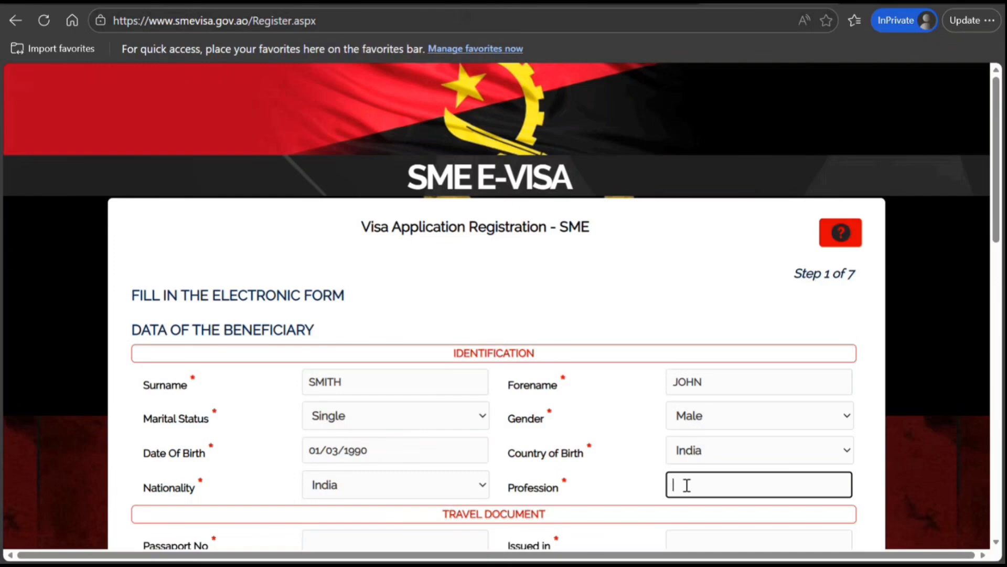
pyautogui.write('IT CONSULTANT')
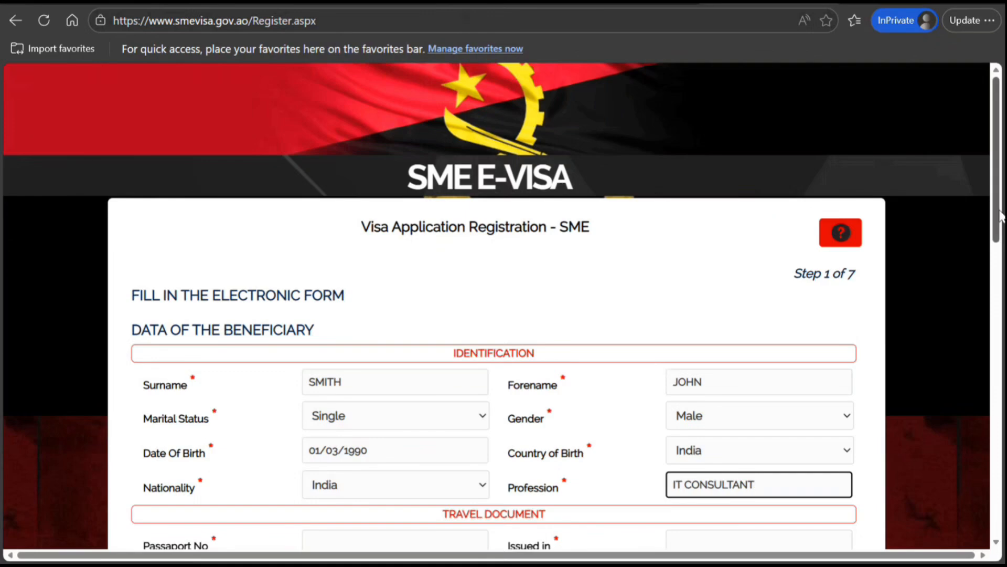
# Enter the applicant's passport number and INDIA as the place of issue
pyautogui.scroll(-1, 687, 486)
pyautogui.scroll(-3, 449, 254)
pyautogui.click(414, 301)
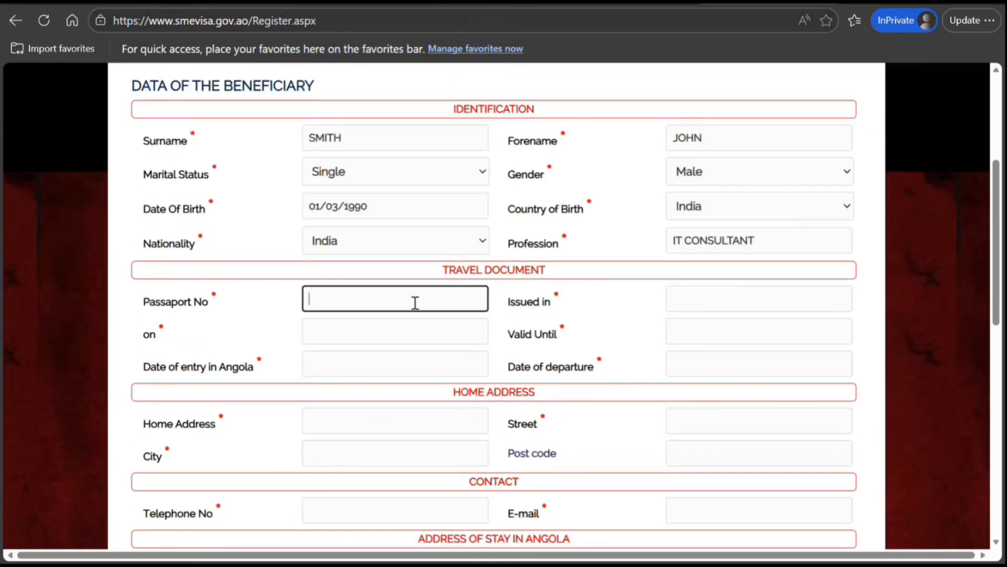
pyautogui.write('K987654321')
pyautogui.press('Tab')
pyautogui.write('INDIA')
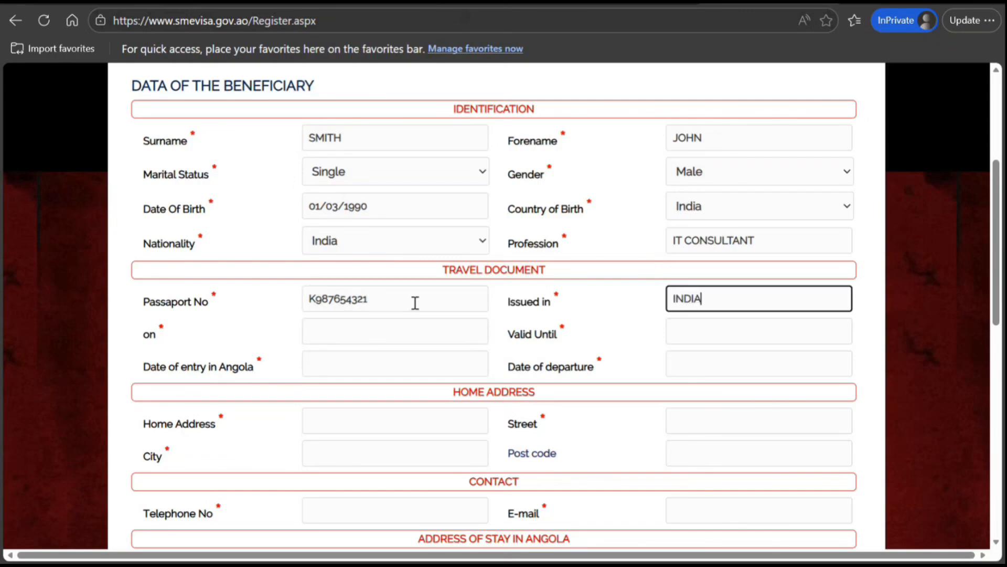
# Set the passport issue date to 01/03/2026 and the valid-until date to 01/03/2036 using the calendars
pyautogui.press('Tab')
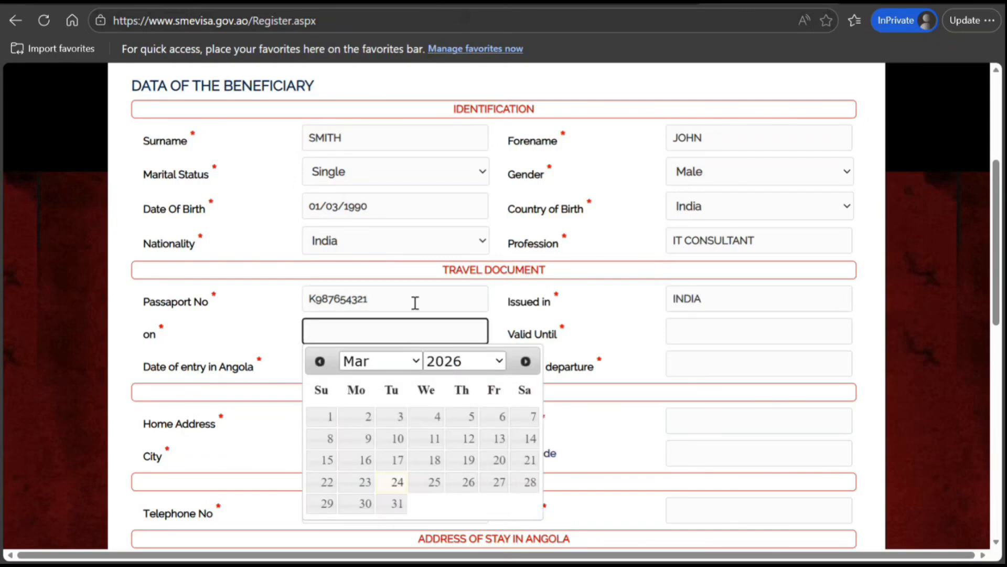
pyautogui.click(328, 418)
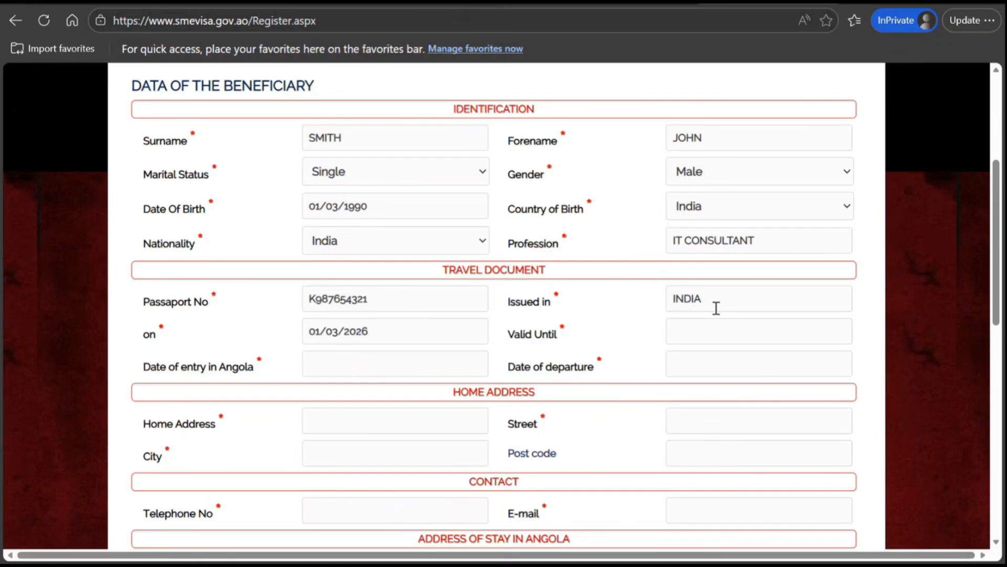
pyautogui.click(698, 339)
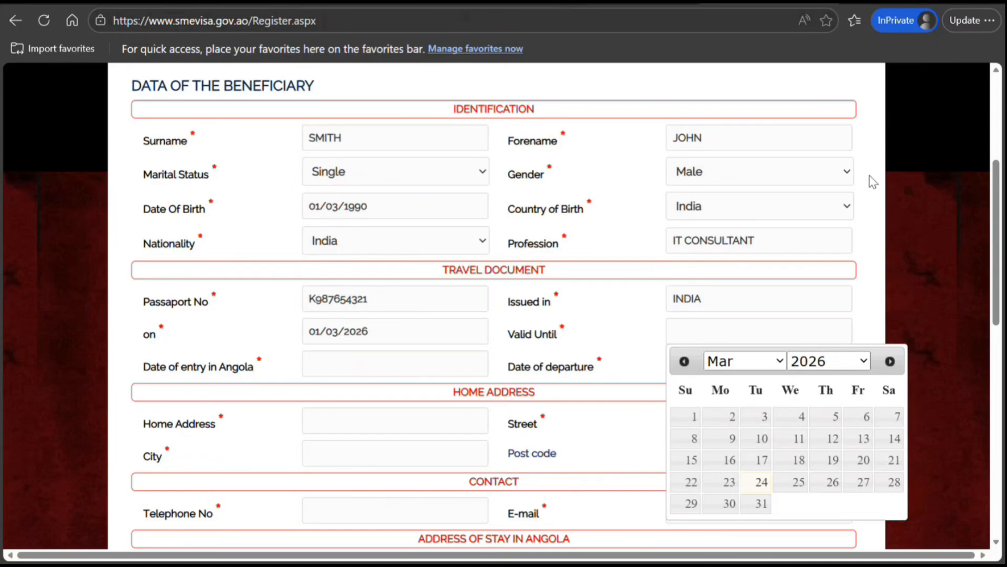
pyautogui.click(835, 184)
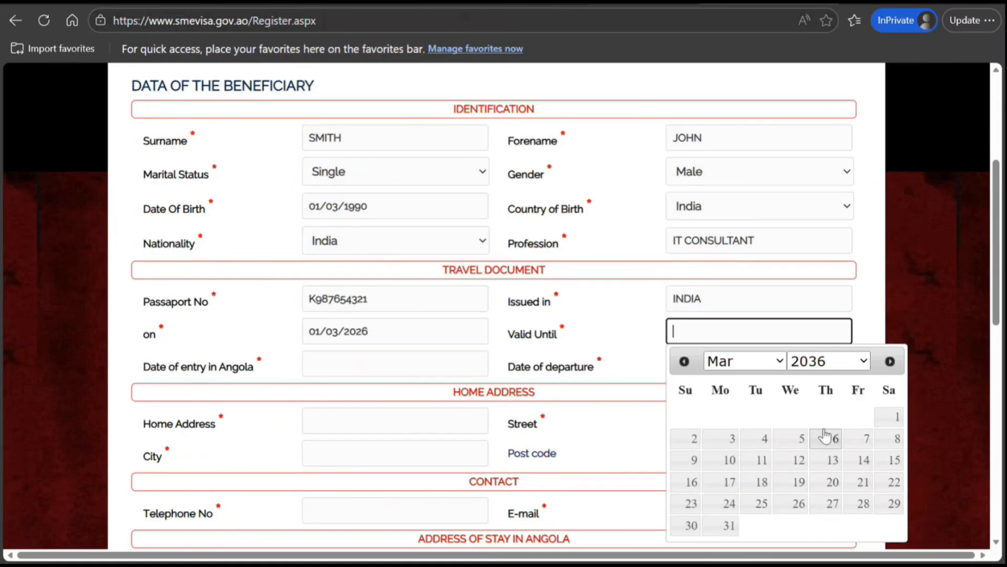
pyautogui.click(895, 417)
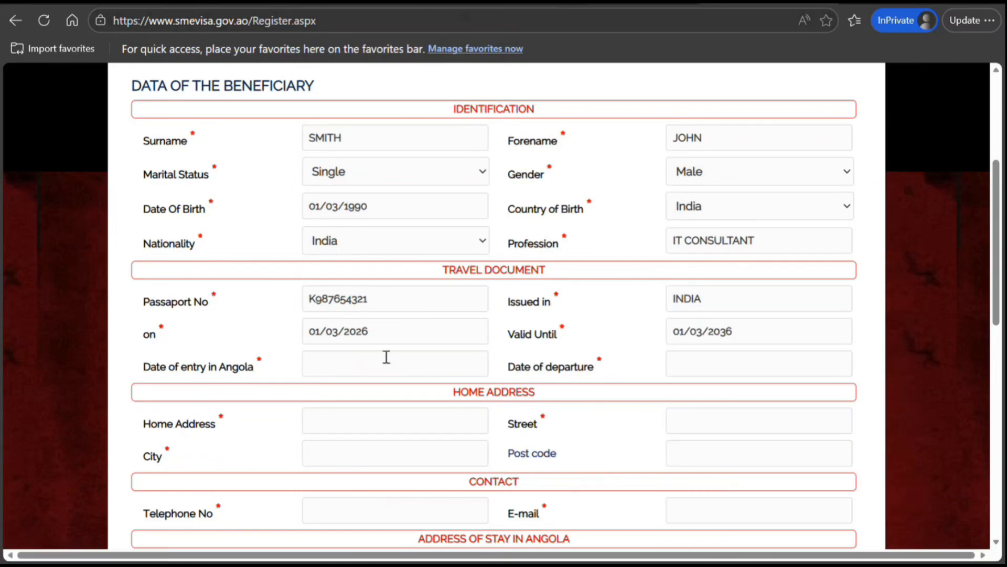
# Set the date of entry in Angola to 31/03/2026 and the date of departure to 15/04/2026
pyautogui.click(373, 367)
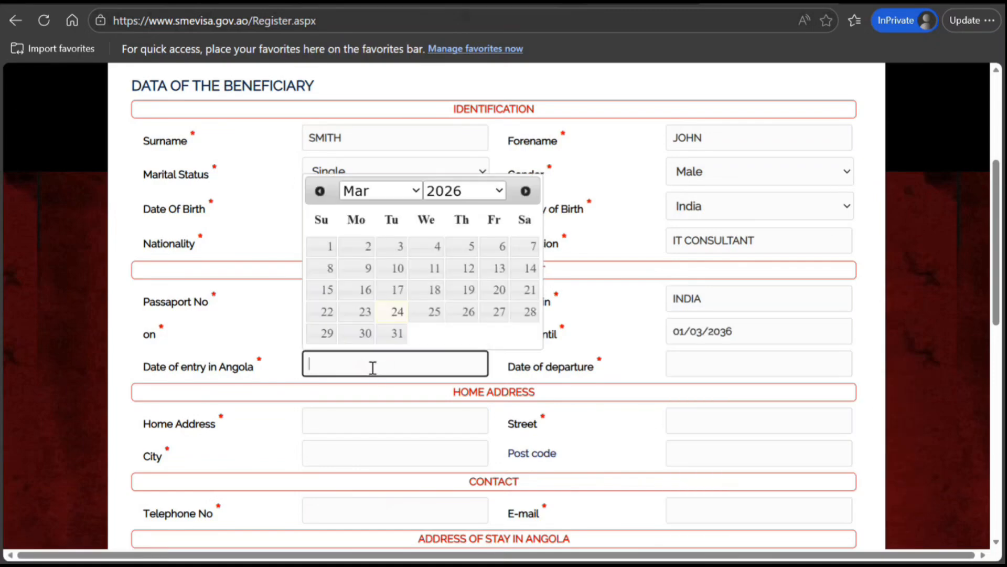
pyautogui.click(396, 333)
pyautogui.click(676, 363)
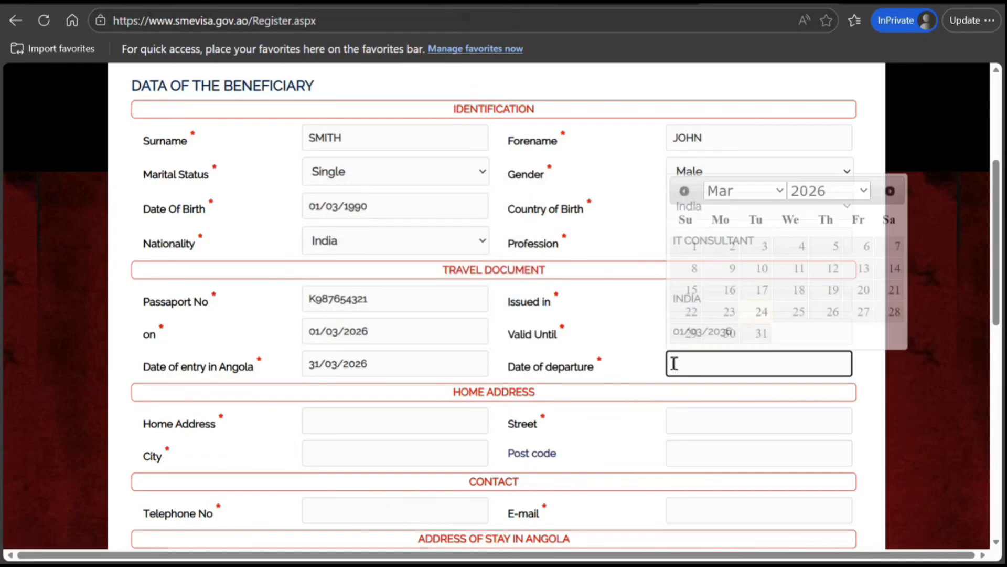
pyautogui.click(783, 190)
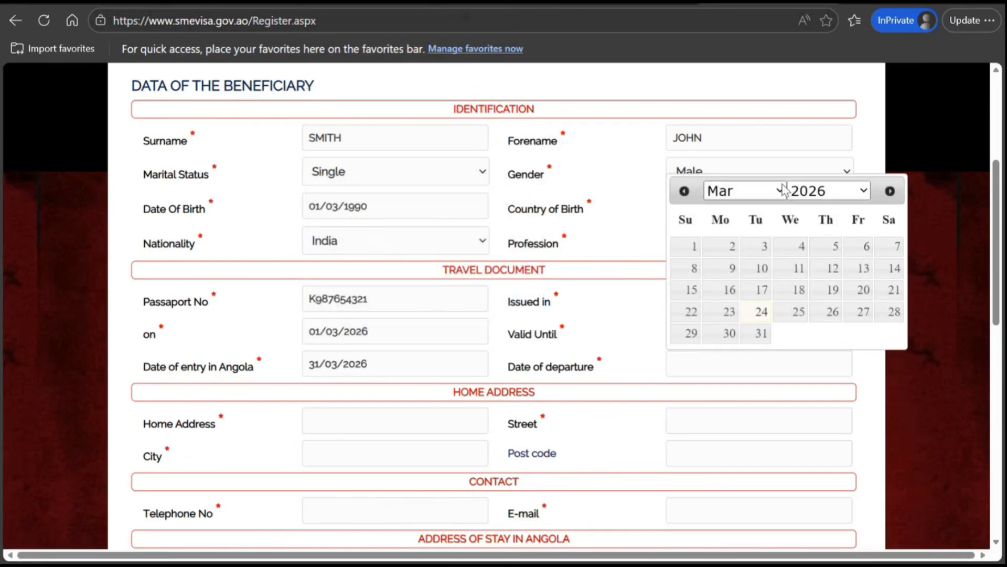
pyautogui.click(745, 279)
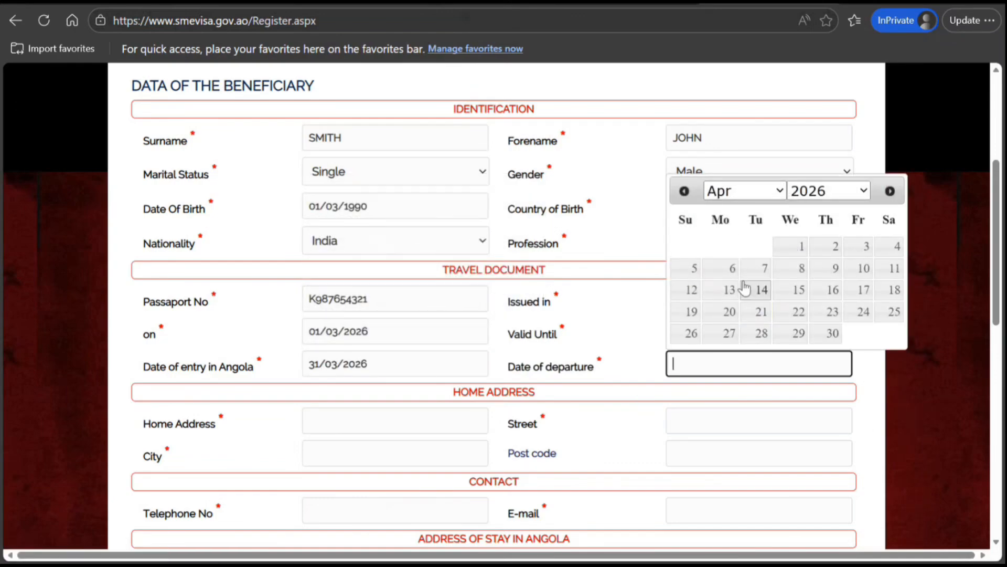
pyautogui.click(798, 291)
# Fill in the applicant's home address and street with placeholder text
pyautogui.click(444, 423)
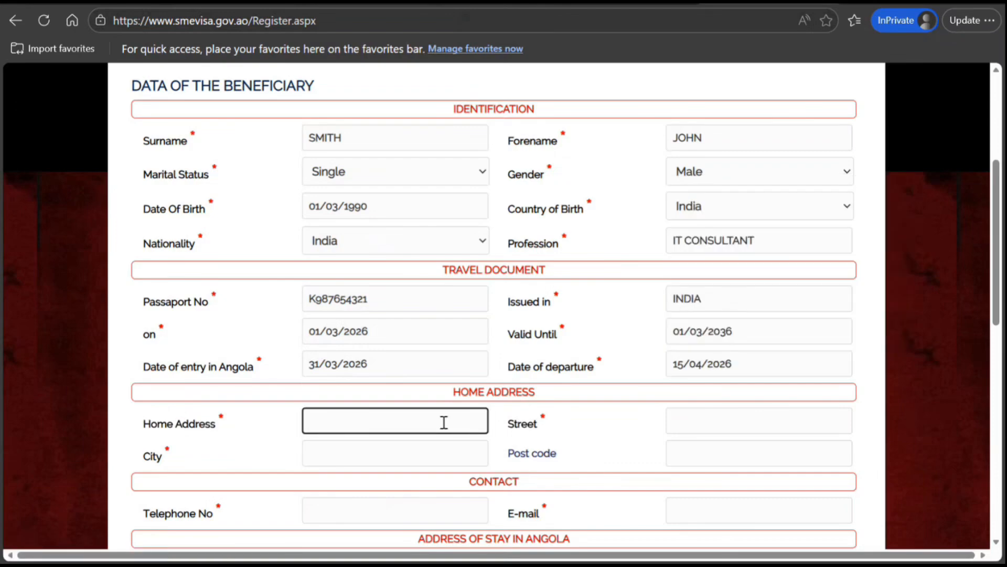
pyautogui.write('8989  HJ H HJ HJH HJ')
pyautogui.press('Tab')
pyautogui.write('DR')
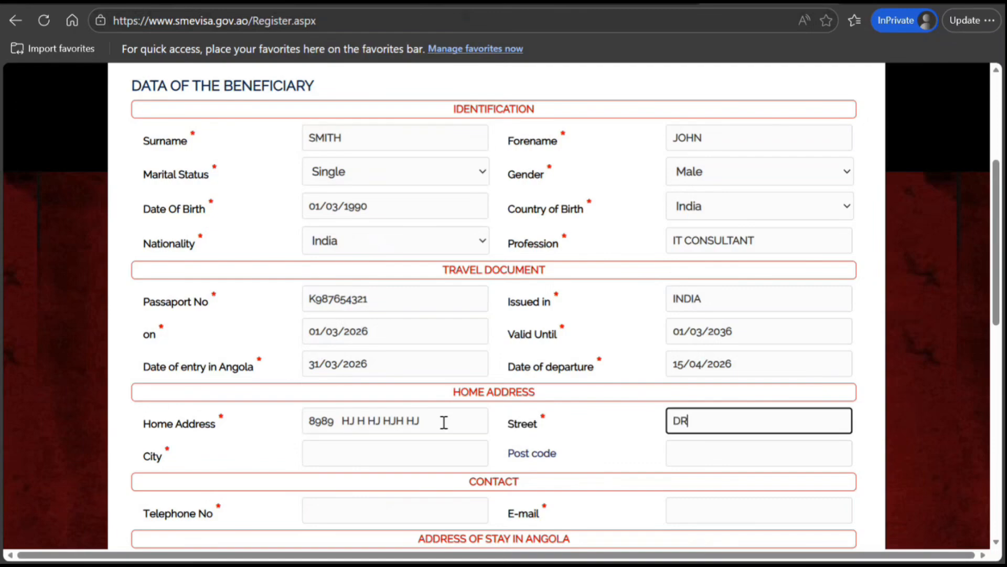
pyautogui.write('DFDFDF')
pyautogui.write('GF G')
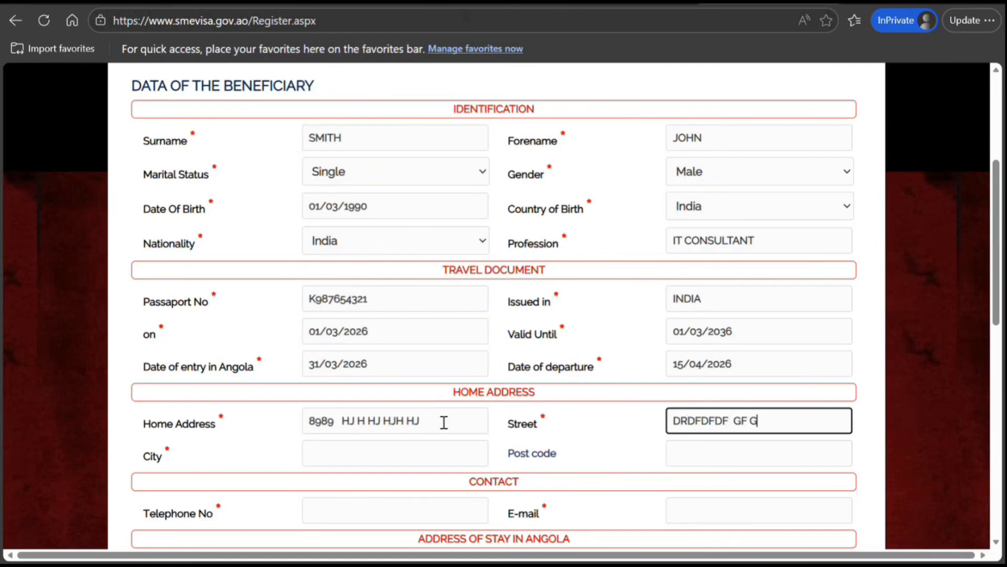
# Fill in the applicant's city and post code with placeholder values
pyautogui.press('Tab')
pyautogui.write('DDFFDD')
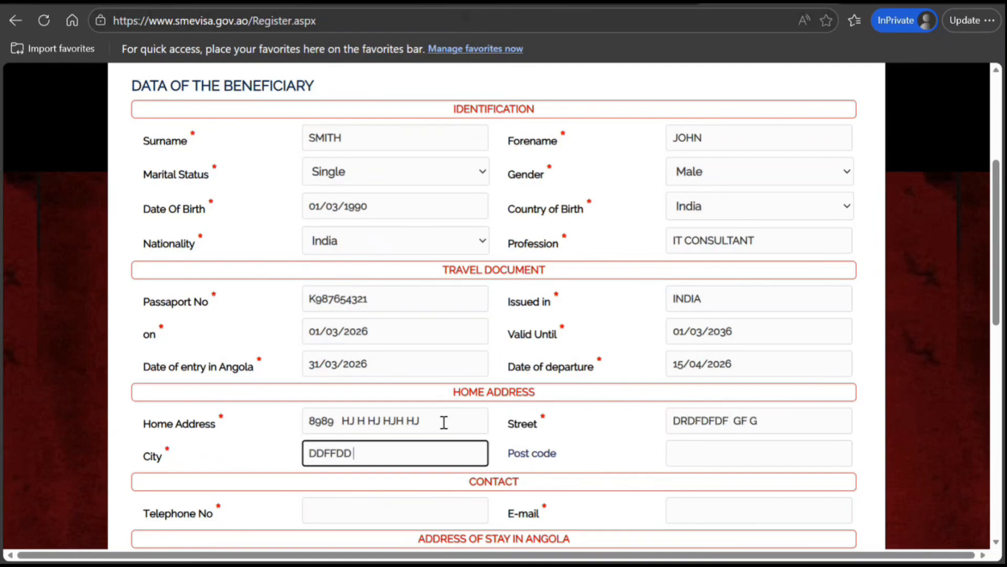
pyautogui.press('Tab')
pyautogui.write('878787878')
pyautogui.press('Tab')
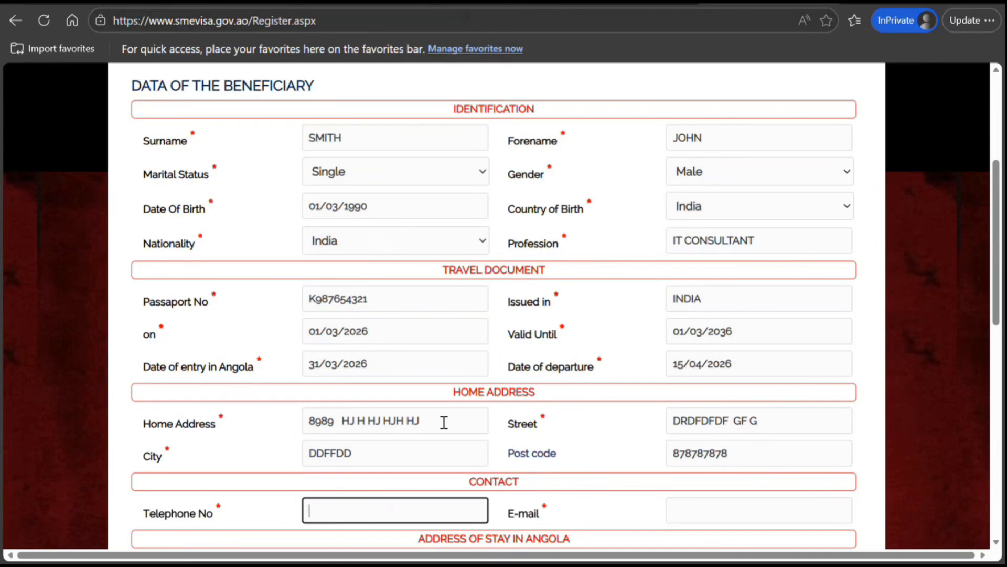
# Enter the applicant's telephone number and e-mail address
pyautogui.write('987654345678908765')
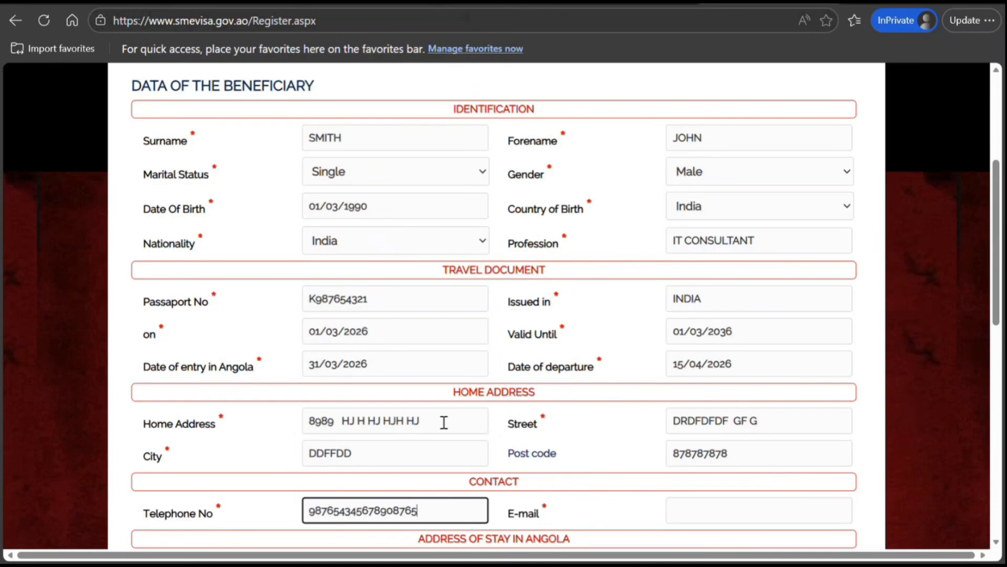
pyautogui.press('Tab')
pyautogui.write('FDSFGH')
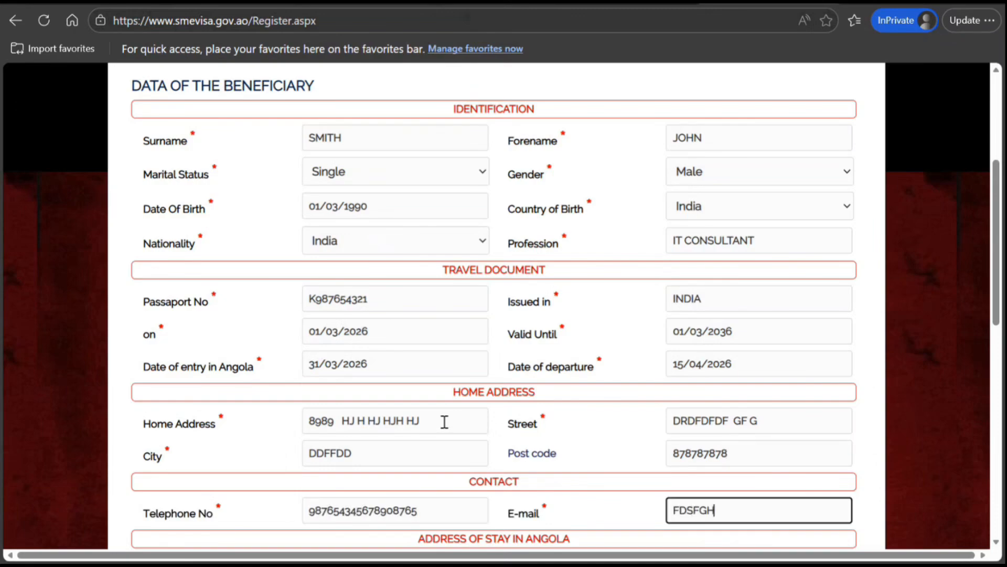
pyautogui.write('FDSXF@SDF')
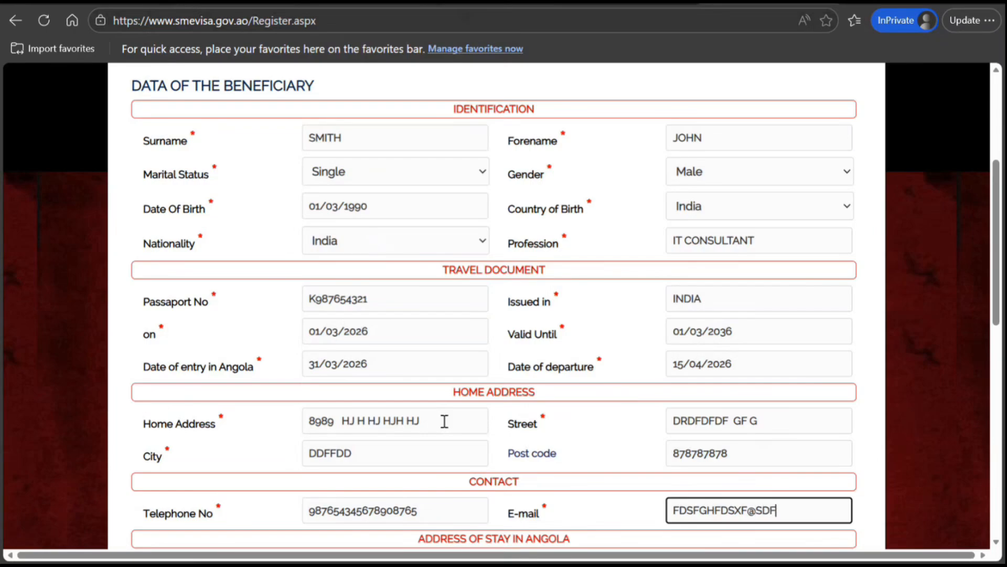
pyautogui.write('DFDFDF.HJJH')
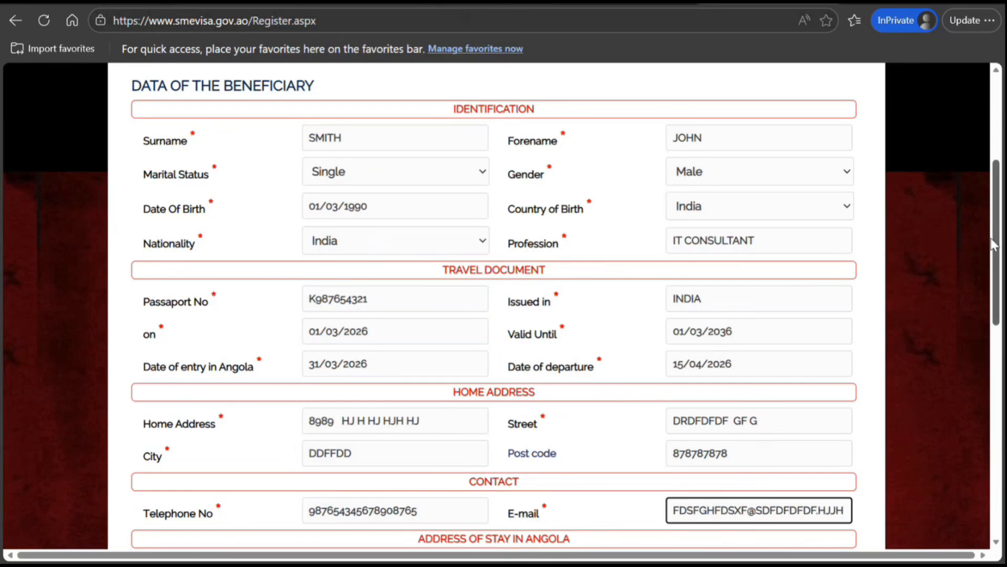
# Fill in the place of accommodation, city and street for the stay in Angola
pyautogui.scroll(-7, 995, 246)
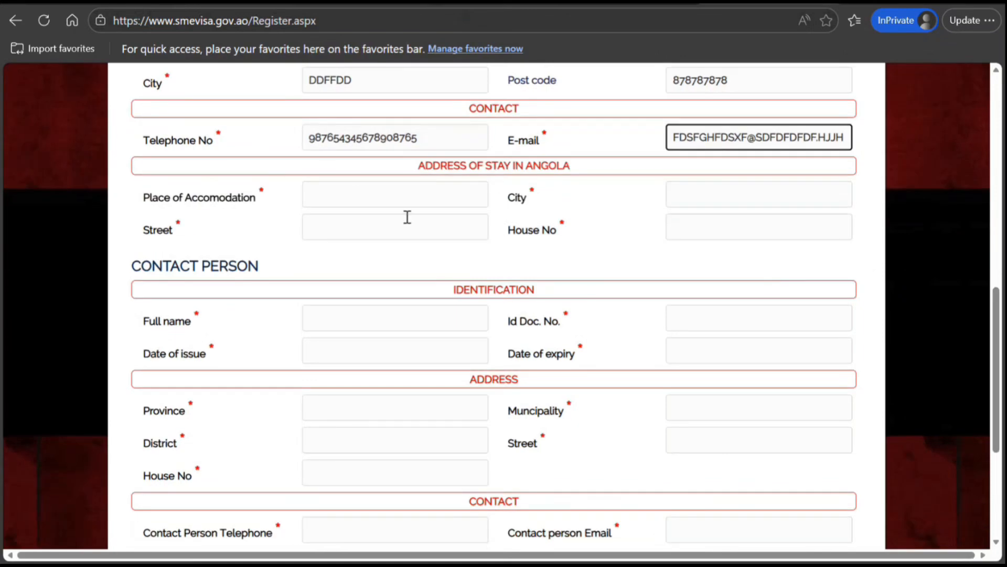
pyautogui.click(397, 191)
pyautogui.write('877  HJ JH H JH')
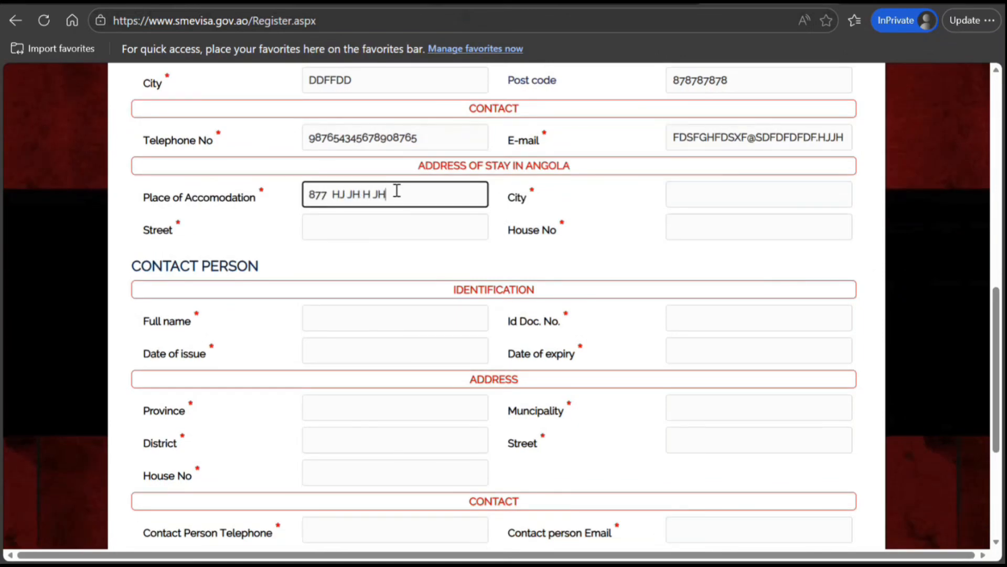
pyautogui.press('Tab')
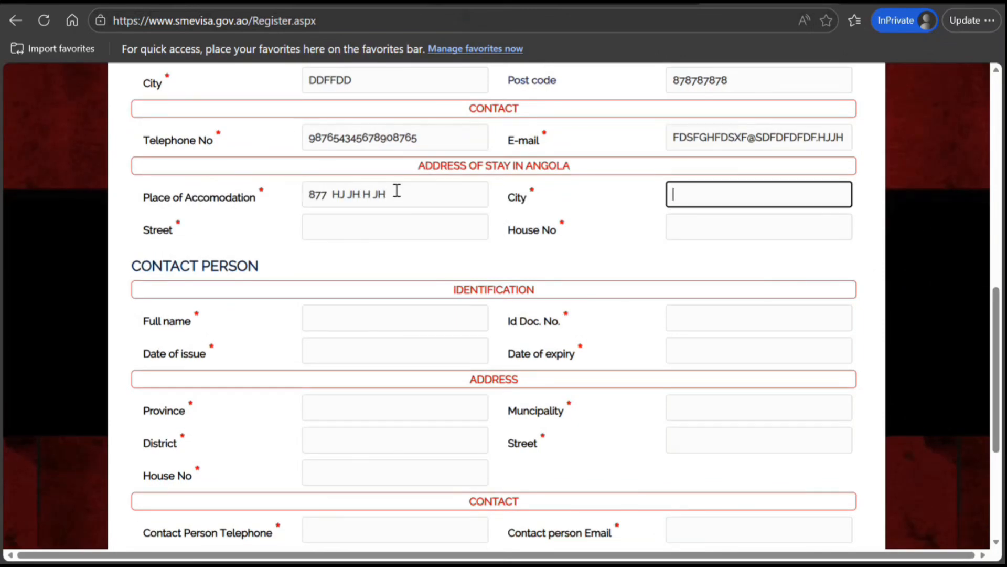
pyautogui.write('RDFDFDFD')
pyautogui.press('Tab')
pyautogui.write('656565')
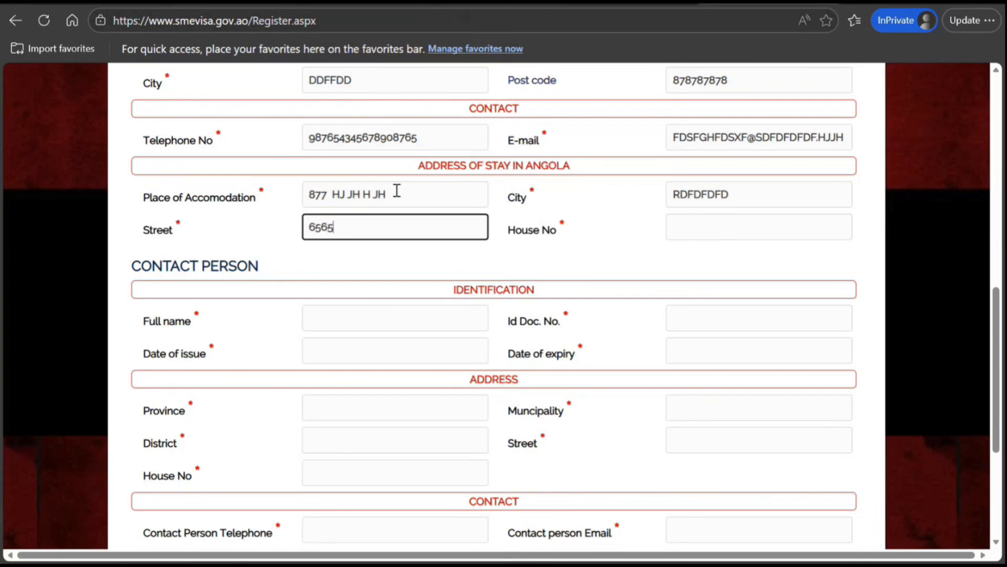
# Enter the contact person's full name and ID document number
pyautogui.press('Tab')
pyautogui.press('Tab')
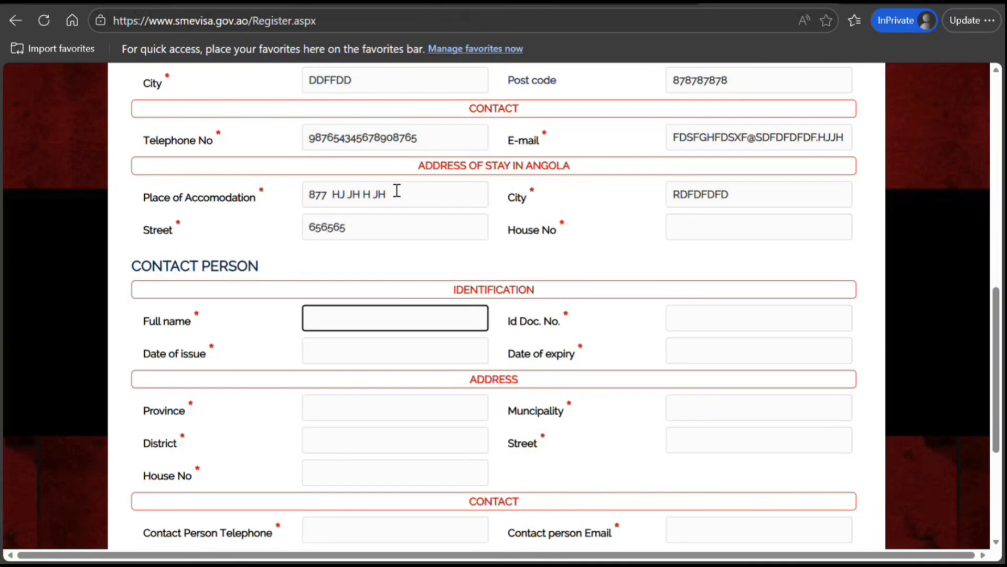
pyautogui.write('GGG G FGF GF')
pyautogui.press('Tab')
pyautogui.write('55666565')
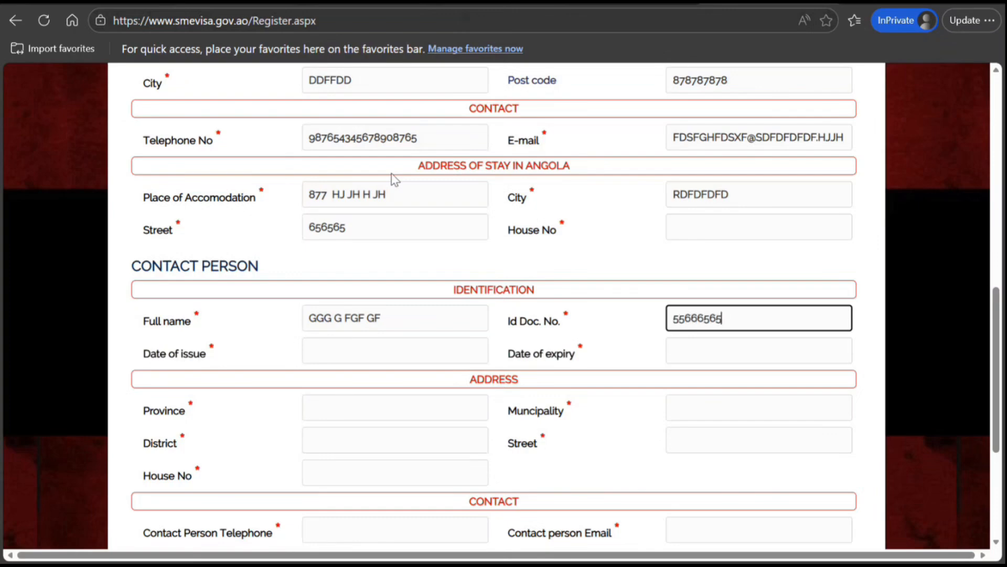
# Set the contact person's document issue date to 01/03/2026 and expiry date to 31/03/2026
pyautogui.press('Tab')
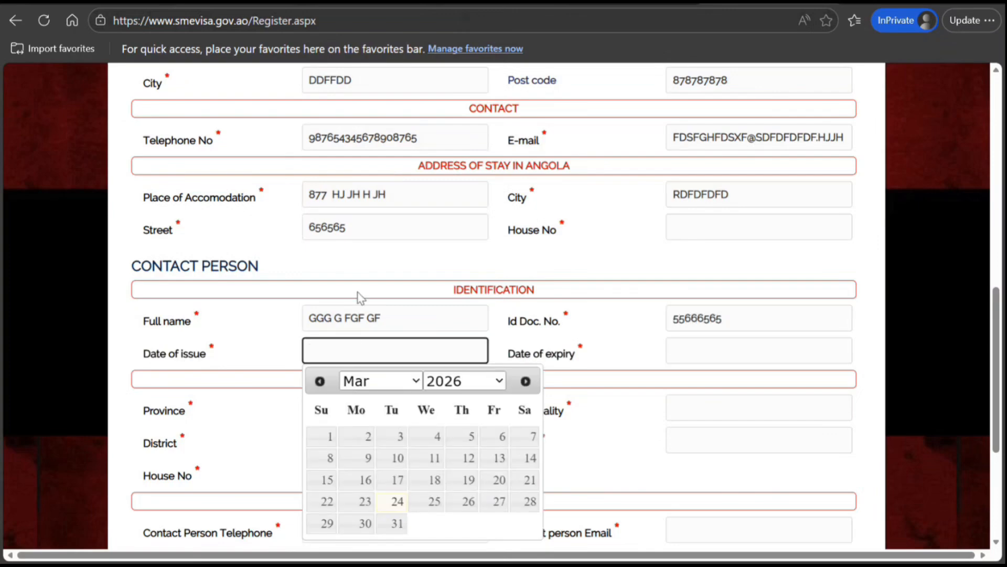
pyautogui.click(324, 444)
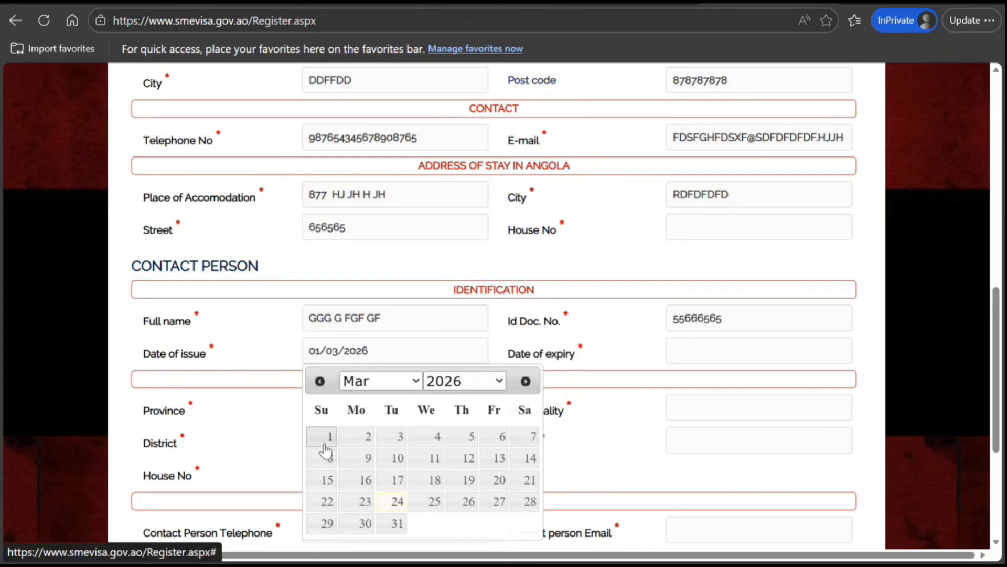
pyautogui.click(701, 348)
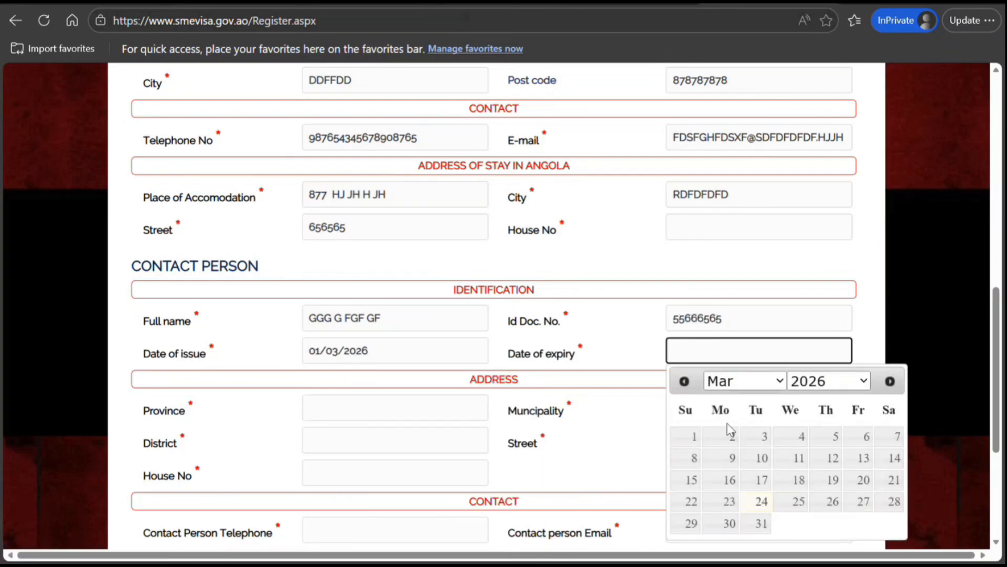
pyautogui.click(761, 524)
# Fill in the contact person's province, municipality and district with placeholder text
pyautogui.click(385, 402)
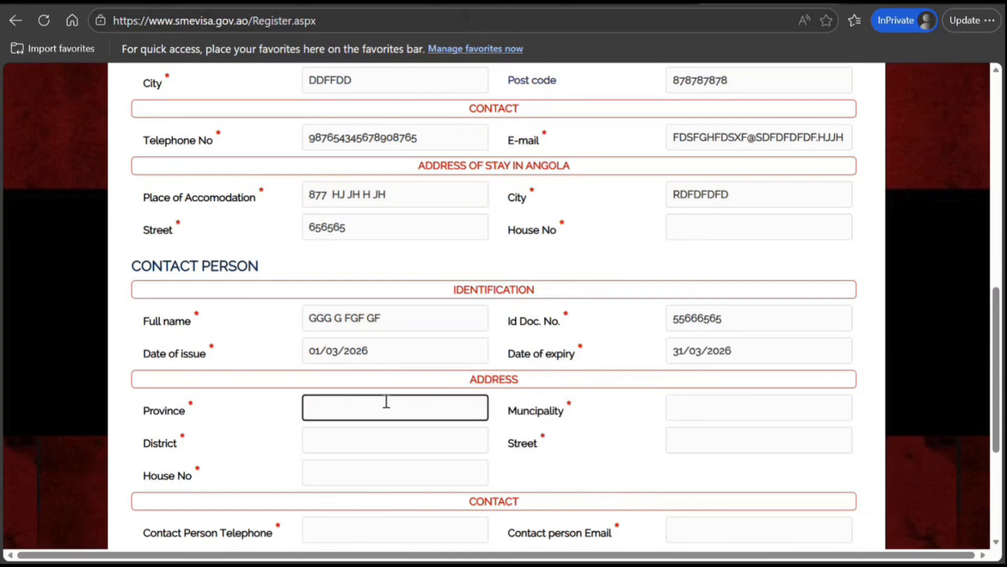
pyautogui.write('O8887')
pyautogui.press('Tab')
pyautogui.write('ESDSDS')
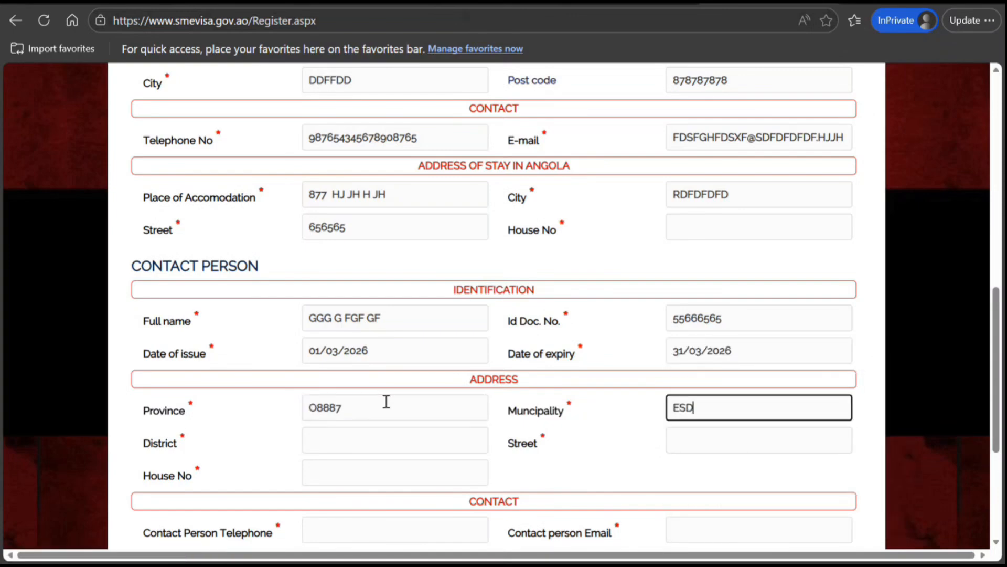
pyautogui.press('Tab')
pyautogui.write('RERERER')
pyautogui.press('Tab')
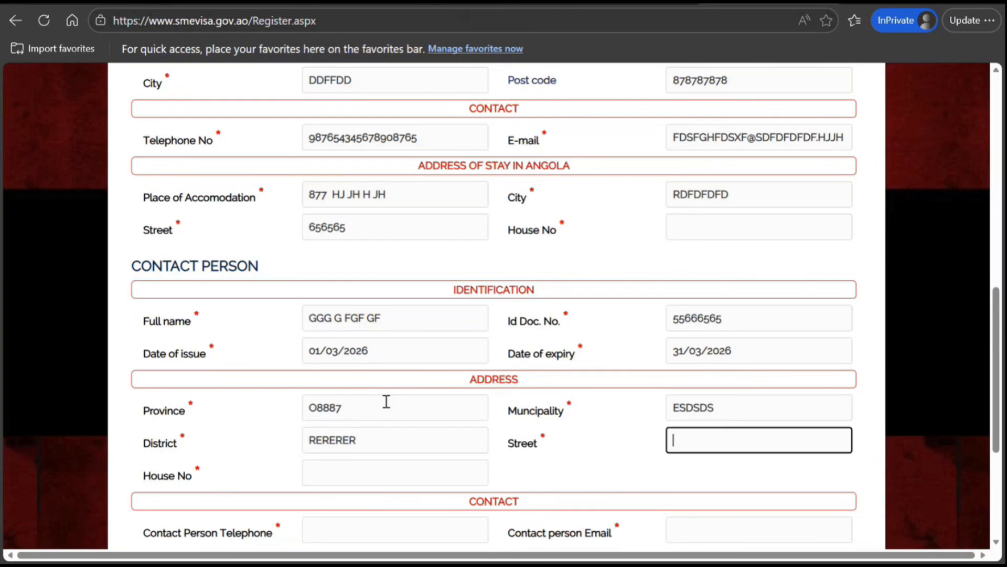
# Enter the contact person's street address as placeholder text
pyautogui.write('65656 GF G G G')
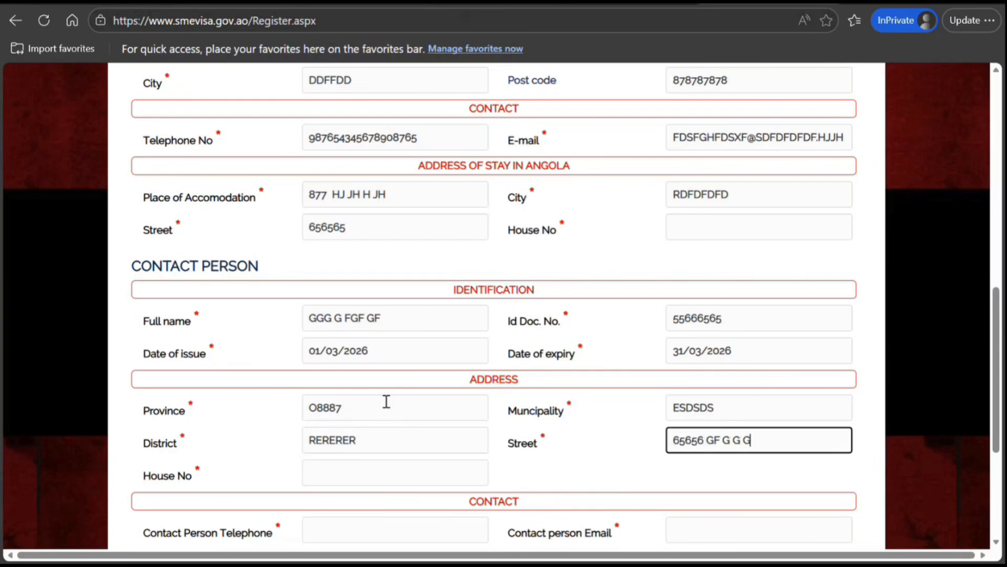
pyautogui.press('Tab')
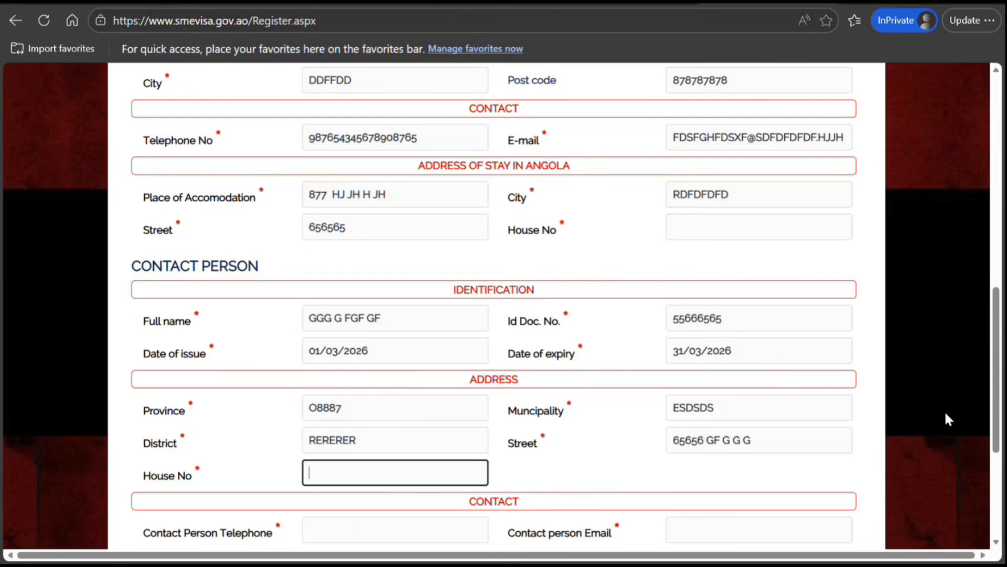
pyautogui.scroll(-5, 416, 267)
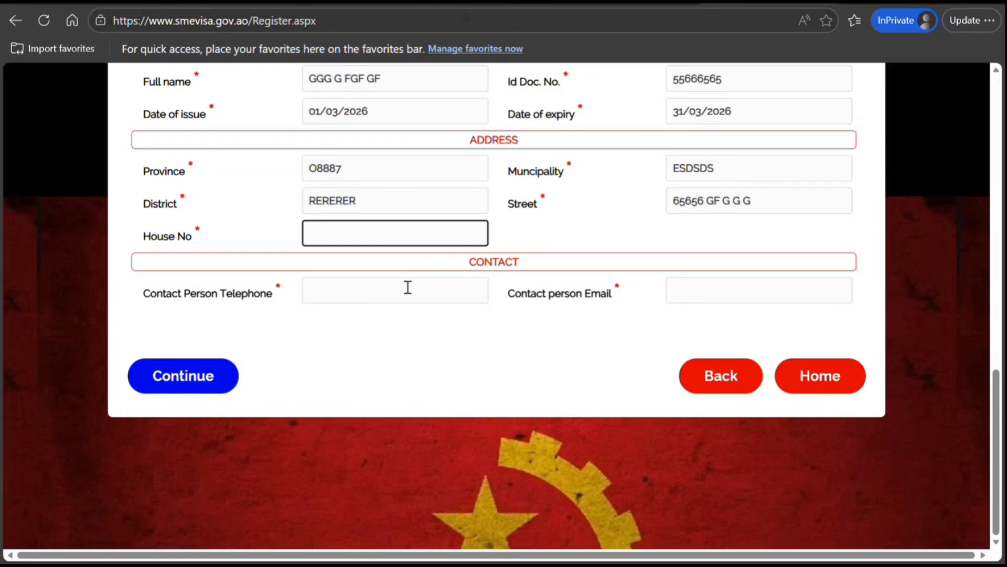
# Enter the contact person's telephone number and e-mail address, then submit the registration form
pyautogui.click(407, 288)
pyautogui.write('98765435678')
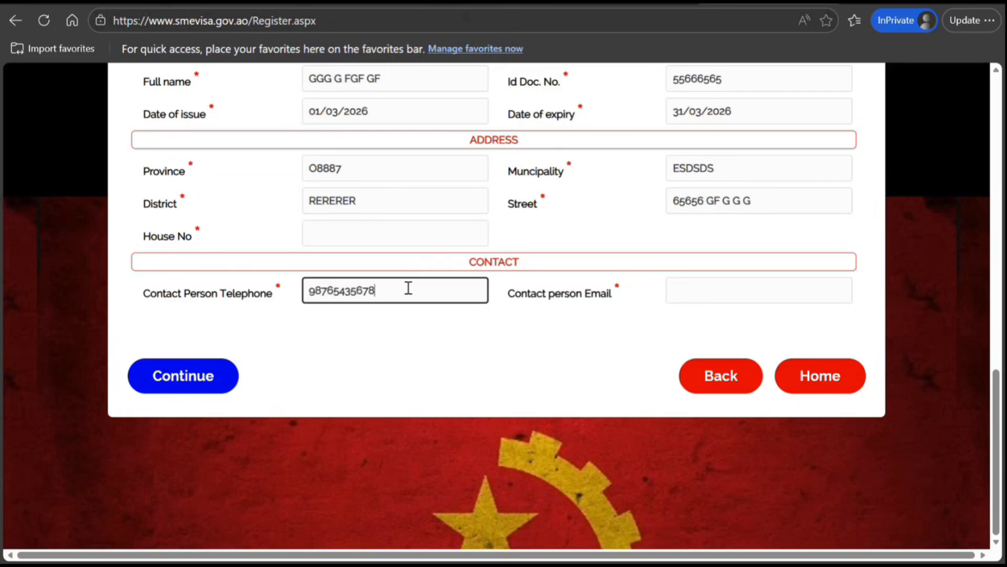
pyautogui.press('Tab')
pyautogui.write('SDFGHJYTRESD@FG')
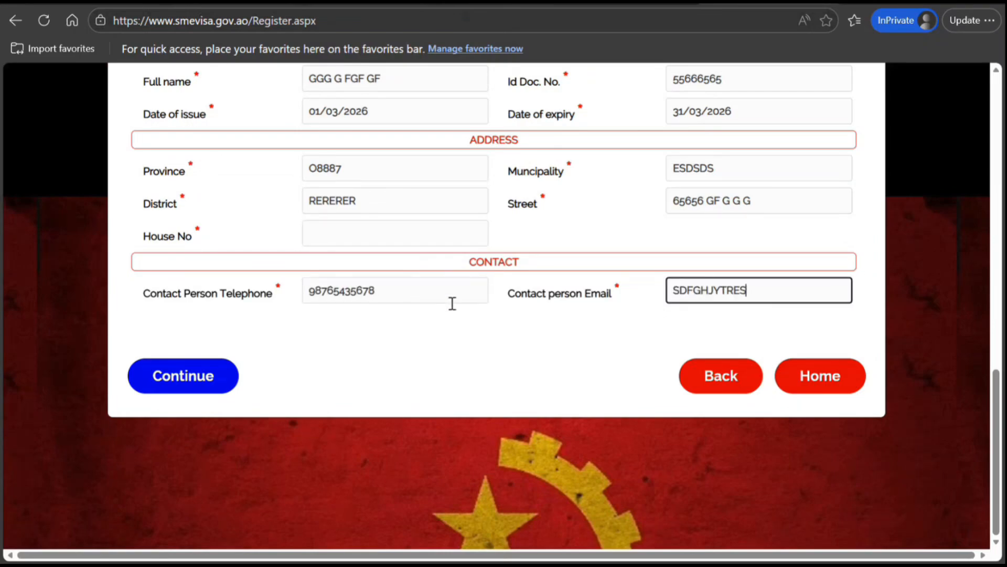
pyautogui.write('HFDS.GH')
pyautogui.click(181, 377)
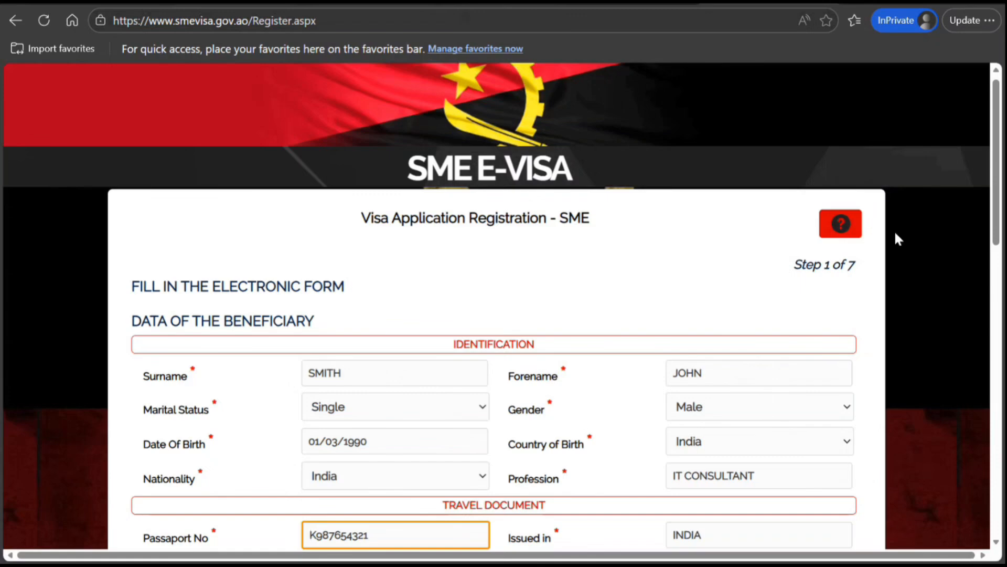
pyautogui.moveTo(1006, 251); pyautogui.dragTo(1003, 250)
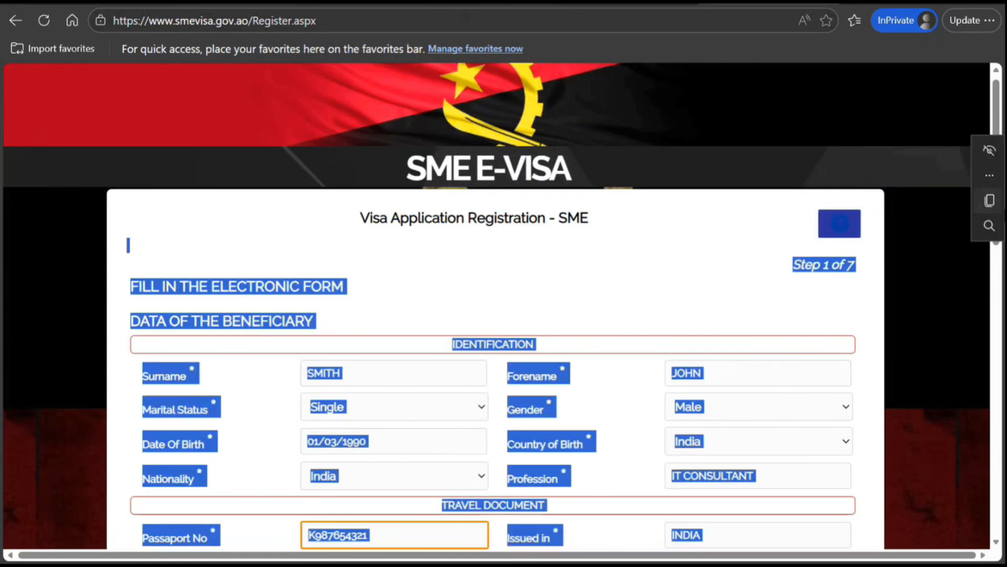
pyautogui.click(991, 114)
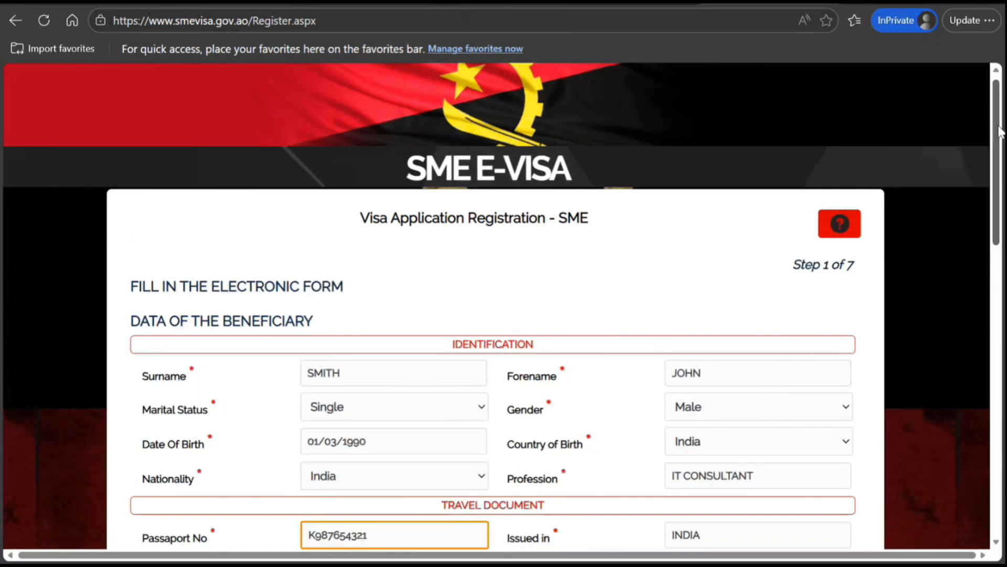
# Correct the beneficiary's passport number in the travel document section and submit the form again
pyautogui.moveTo(1002, 132); pyautogui.dragTo(1001, 206)
pyautogui.click(386, 317)
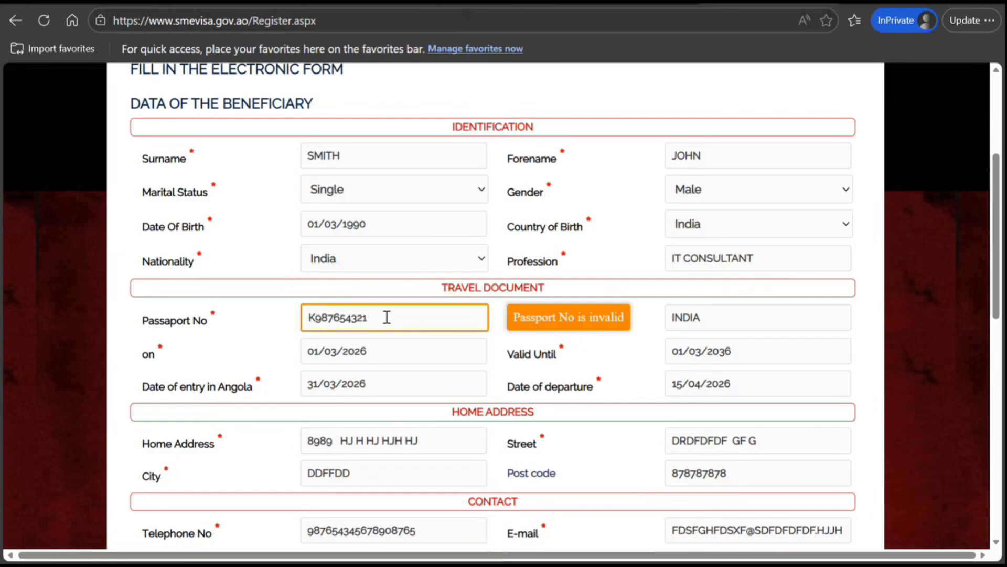
pyautogui.press('BackSpace')
pyautogui.press('BackSpace')
pyautogui.press('BackSpace')
pyautogui.press('BackSpace')
pyautogui.press('BackSpace')
pyautogui.press('BackSpace')
pyautogui.press('BackSpace')
pyautogui.press('BackSpace')
pyautogui.press('BackSpace')
pyautogui.write('8')
pyautogui.write('97')
pyautogui.write('65432')
pyautogui.moveTo(996, 258); pyautogui.dragTo(996, 426)
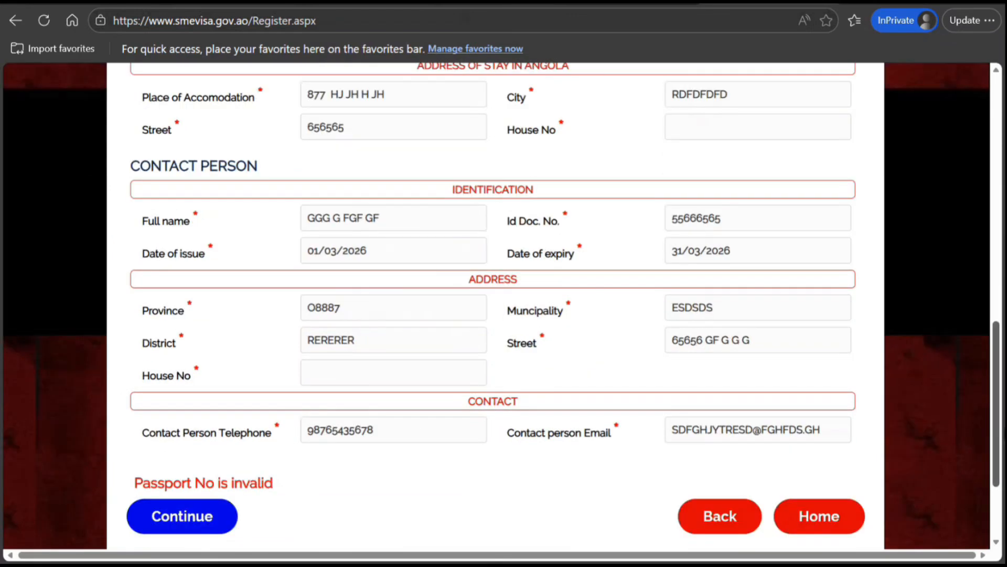
pyautogui.scroll(-2, 171, 381)
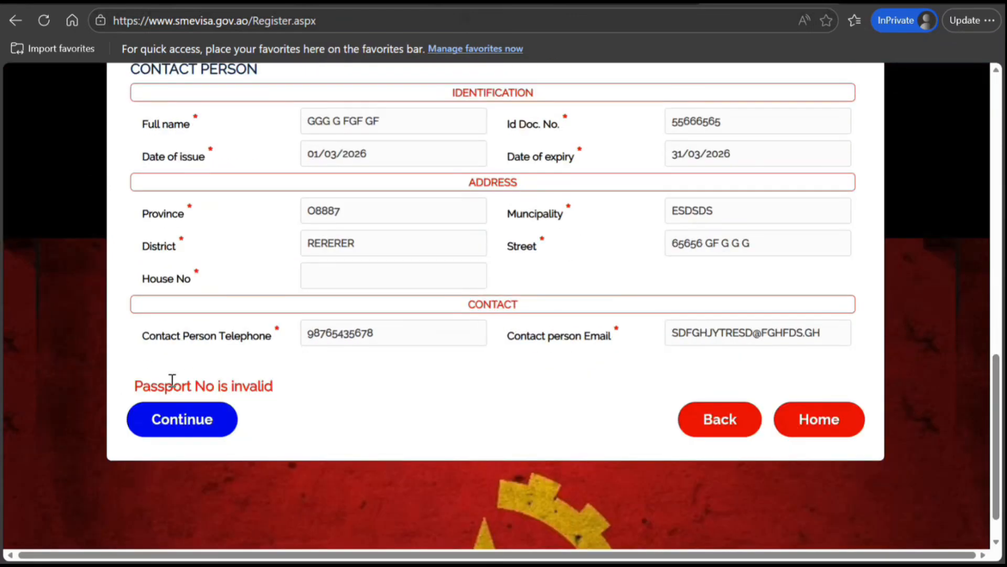
pyautogui.click(165, 432)
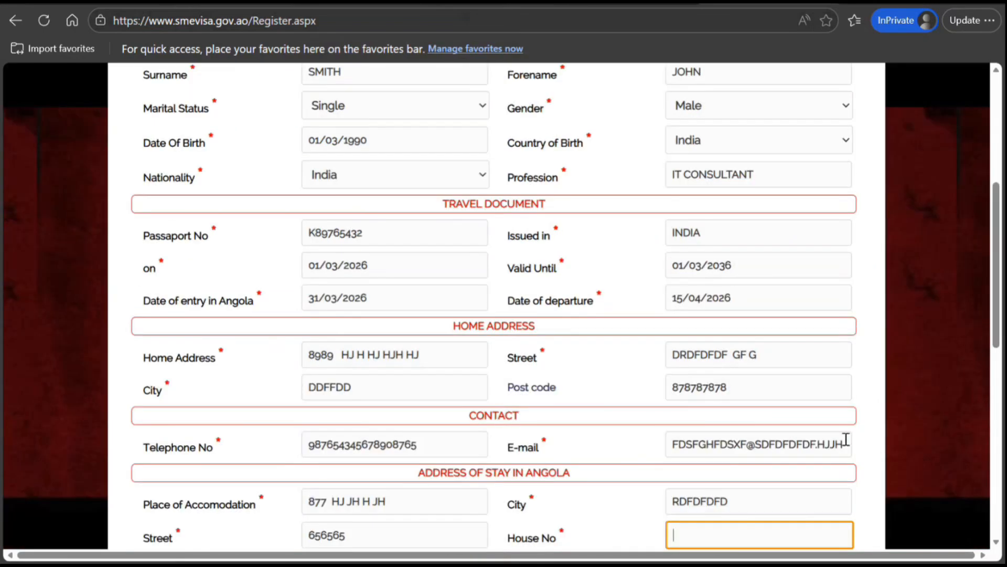
# Fill in the house numbers for the accommodation address and the contact person's address, then submit the form
pyautogui.write('78')
pyautogui.moveTo(995, 339); pyautogui.dragTo(995, 416)
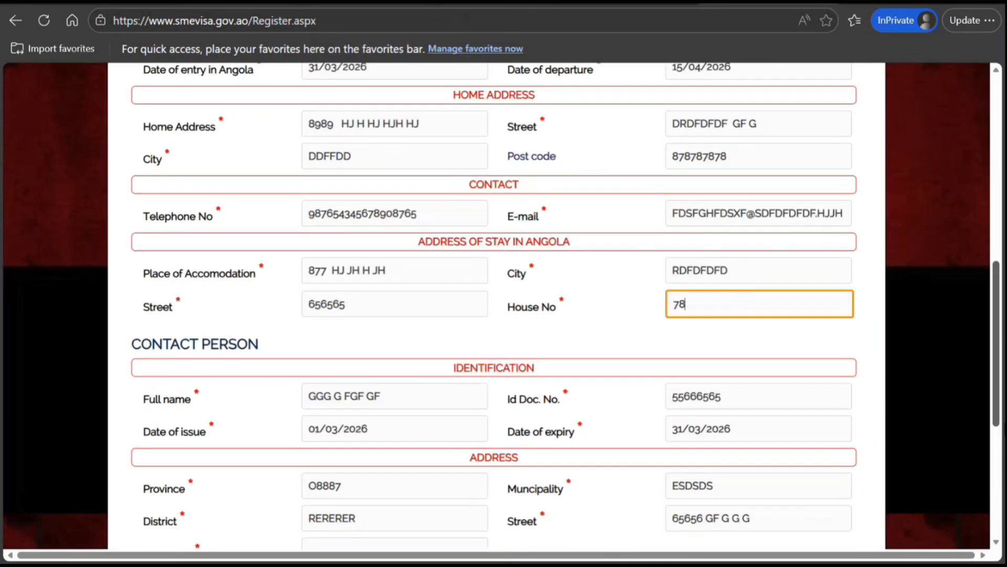
pyautogui.scroll(-3, 494, 315)
pyautogui.click(201, 512)
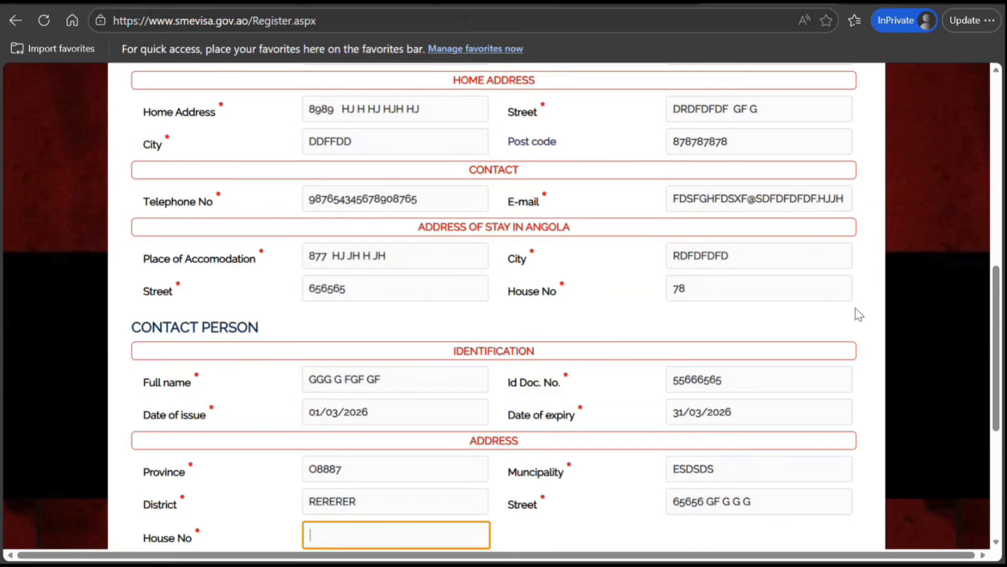
pyautogui.write('67')
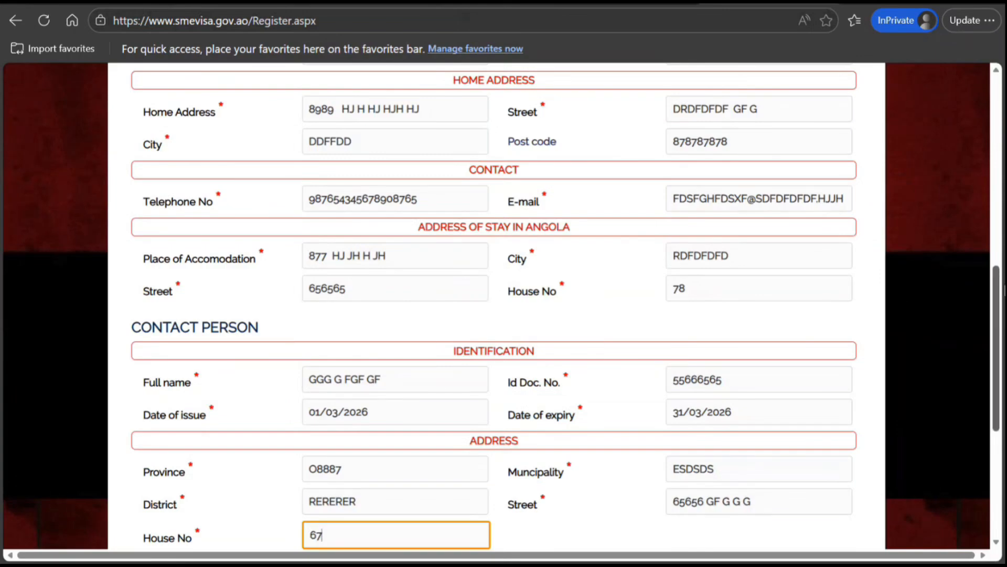
pyautogui.scroll(-5, 1004, 290)
pyautogui.click(177, 386)
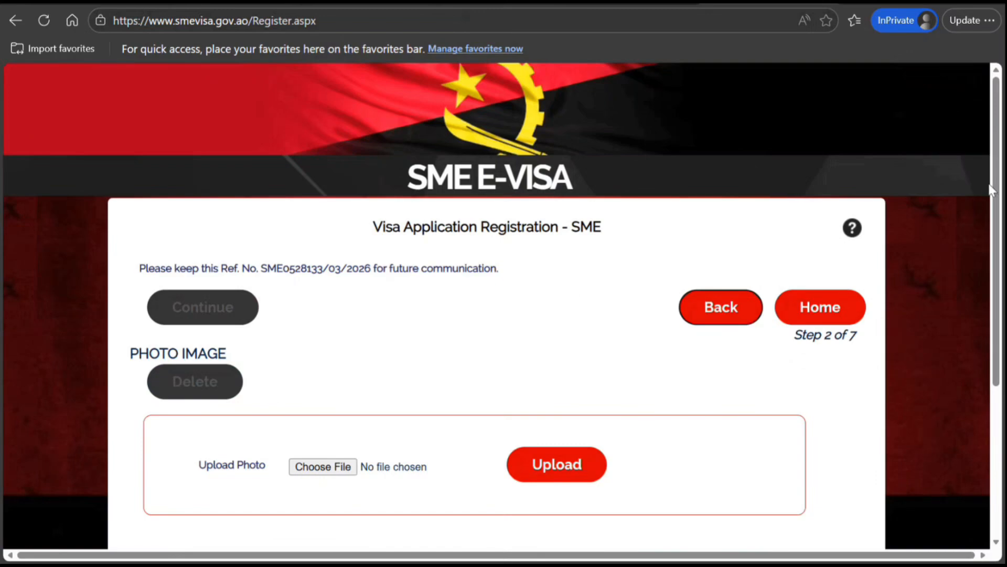
# Try to continue past the other document images step without uploading any documents
pyautogui.scroll(-3, 991, 189)
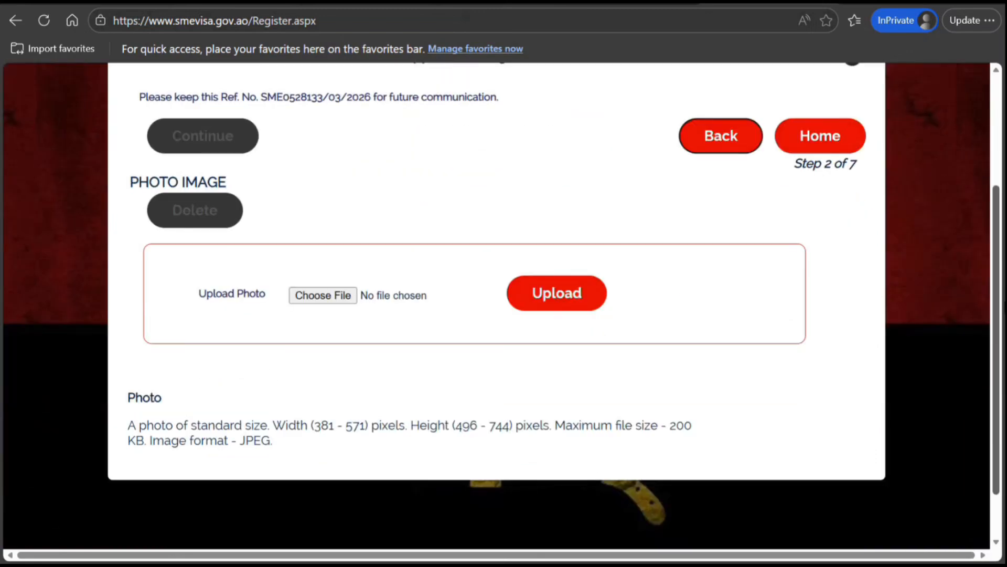
pyautogui.scroll(1, 1001, 270)
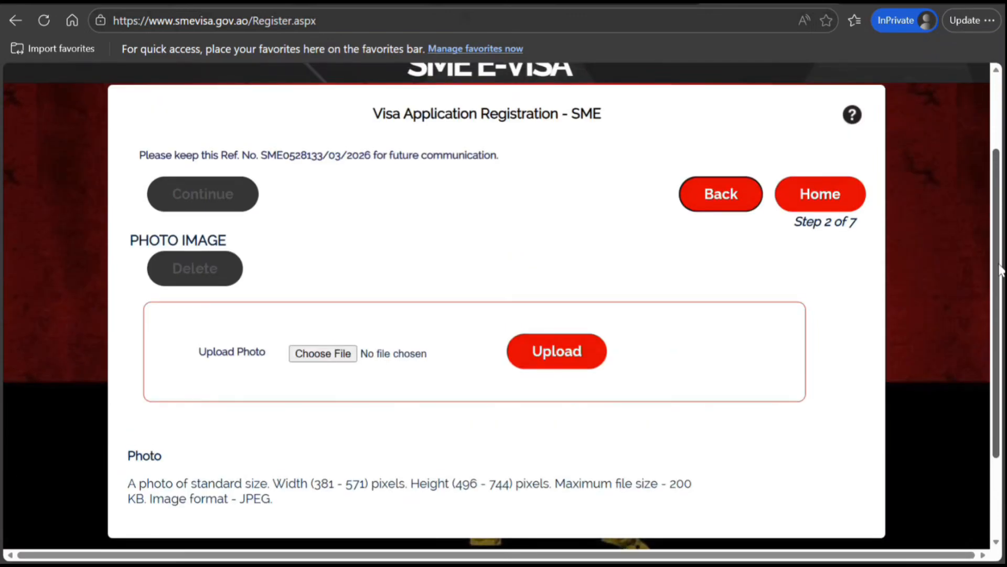
pyautogui.scroll(-1, 1001, 273)
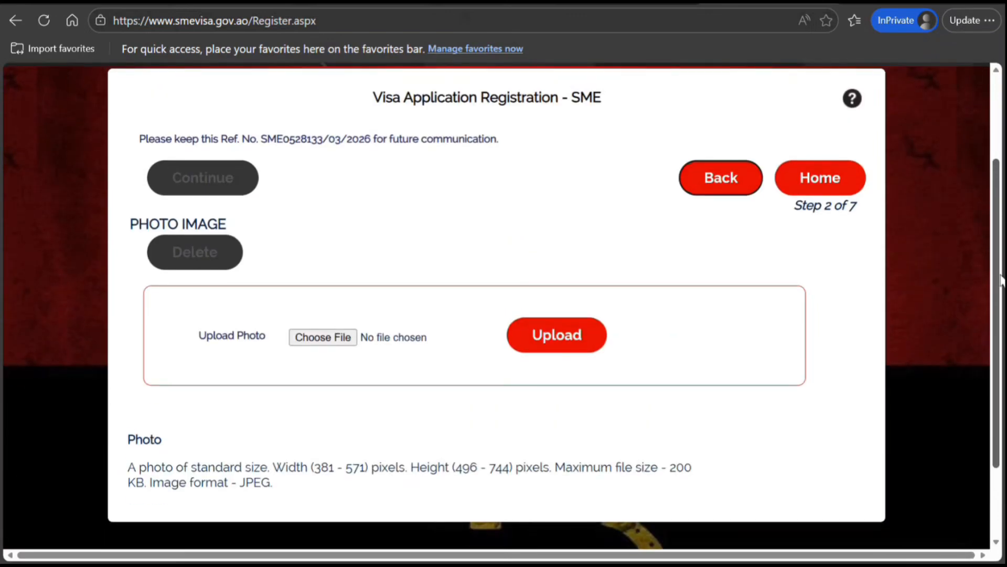
pyautogui.scroll(-1, 1001, 281)
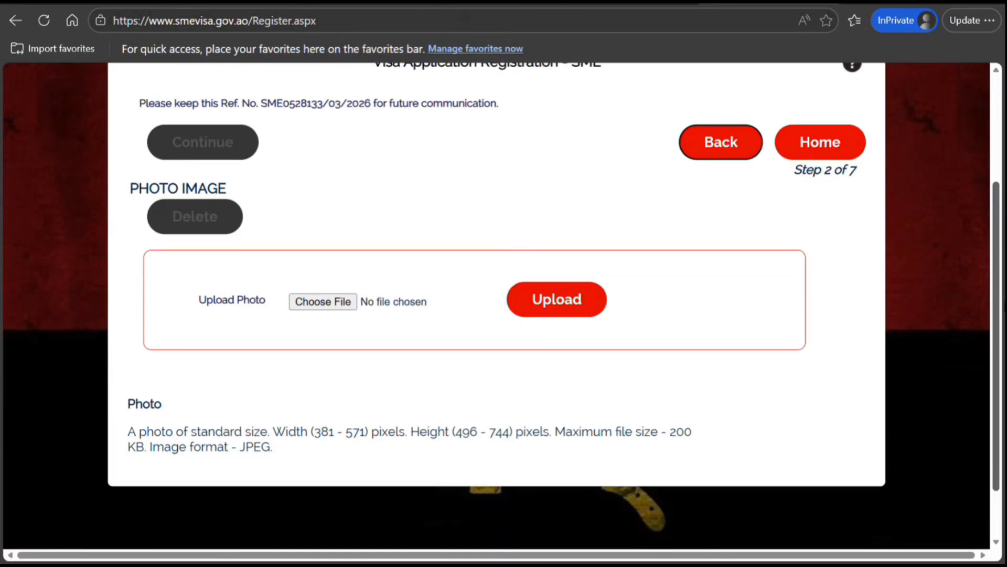
pyautogui.scroll(-1, 497, 304)
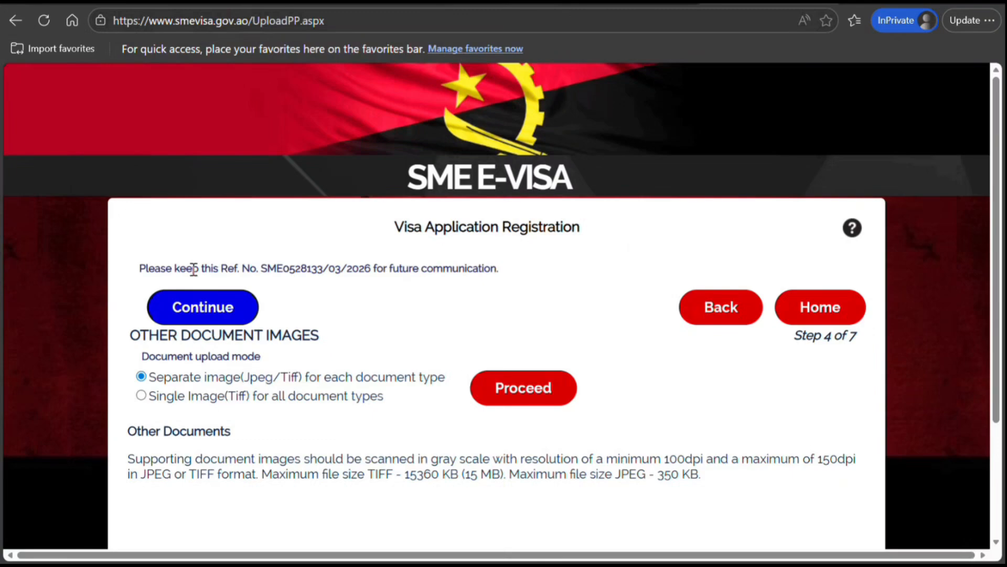
pyautogui.click(207, 306)
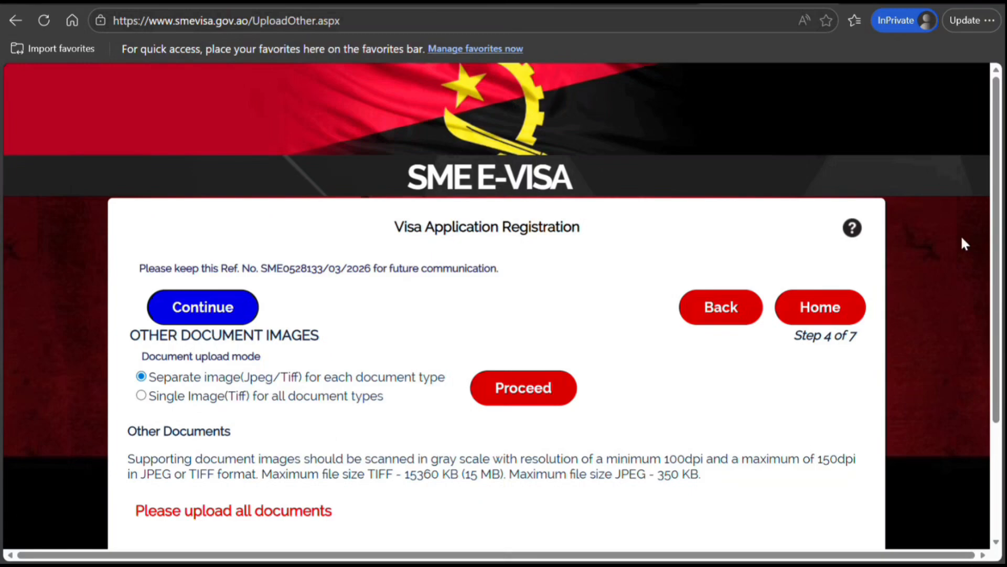
pyautogui.scroll(-3, 996, 243)
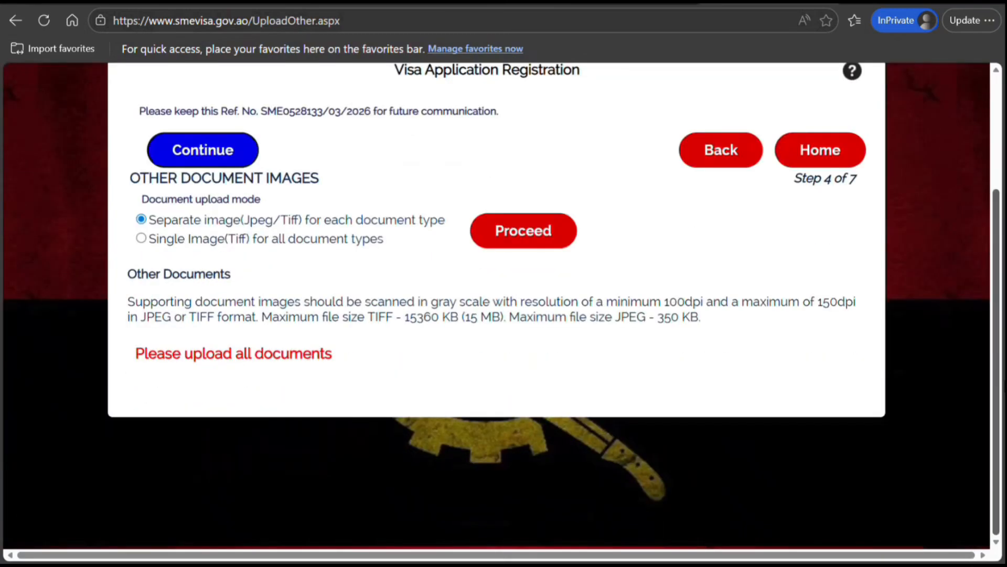
pyautogui.scroll(1, 997, 330)
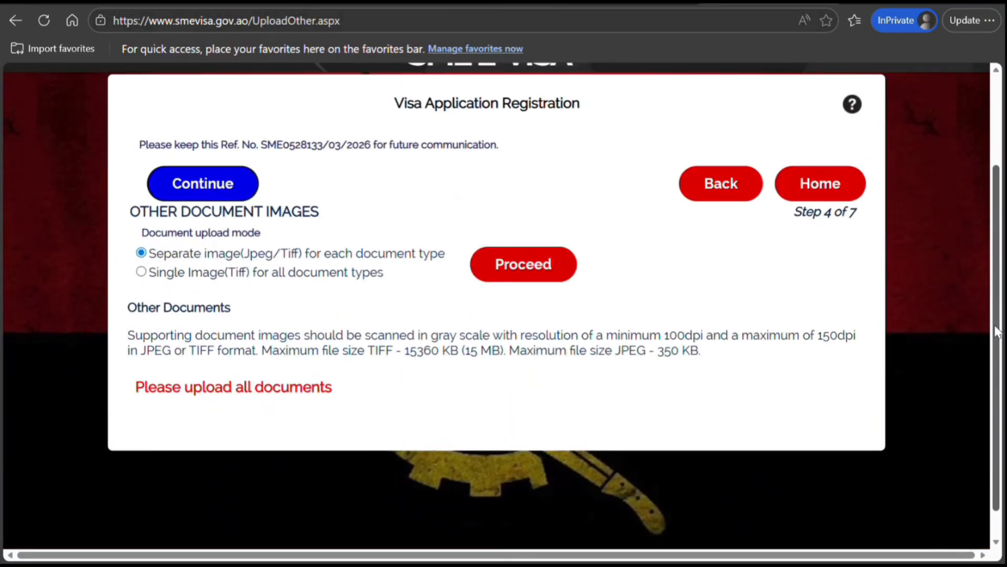